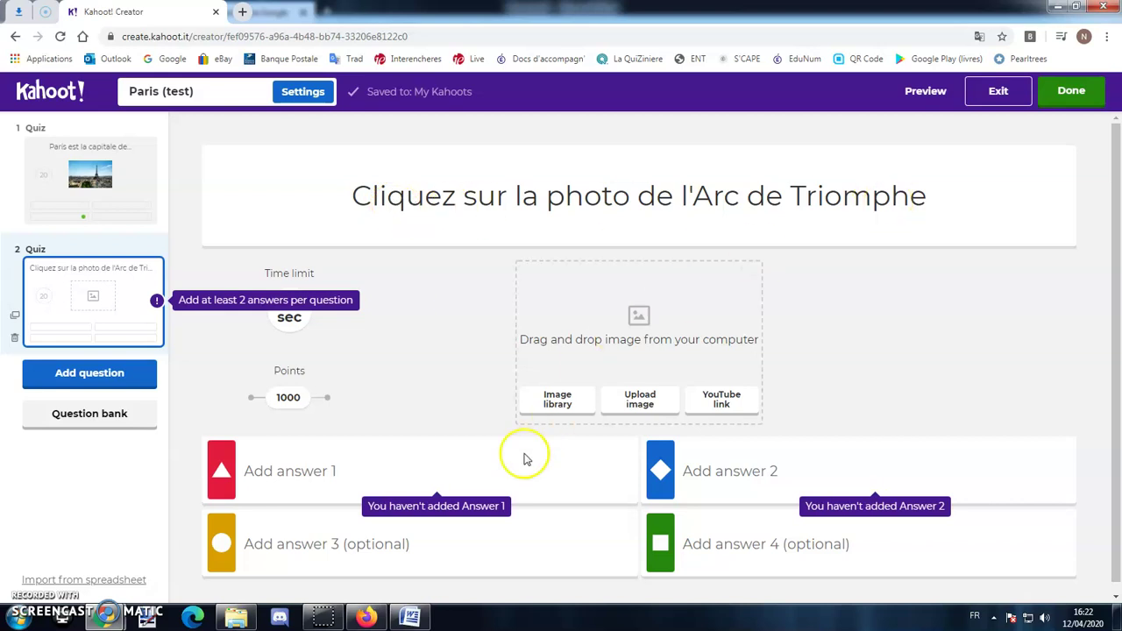
{"action": "left_click", "coordinate": [409, 477]}
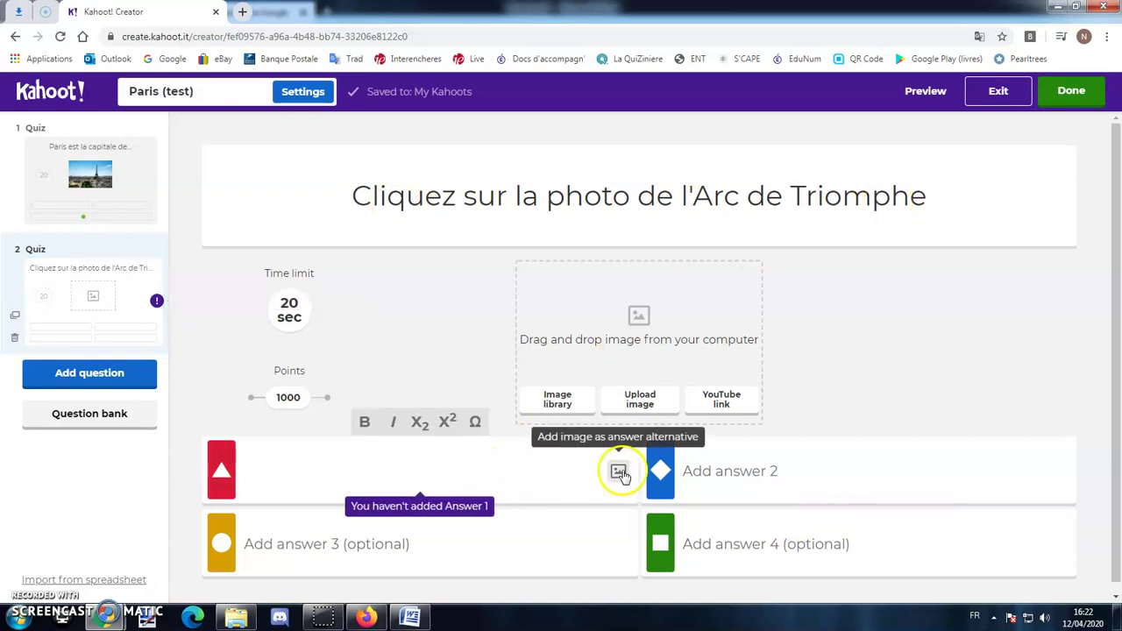
{"action": "left_click", "coordinate": [618, 472]}
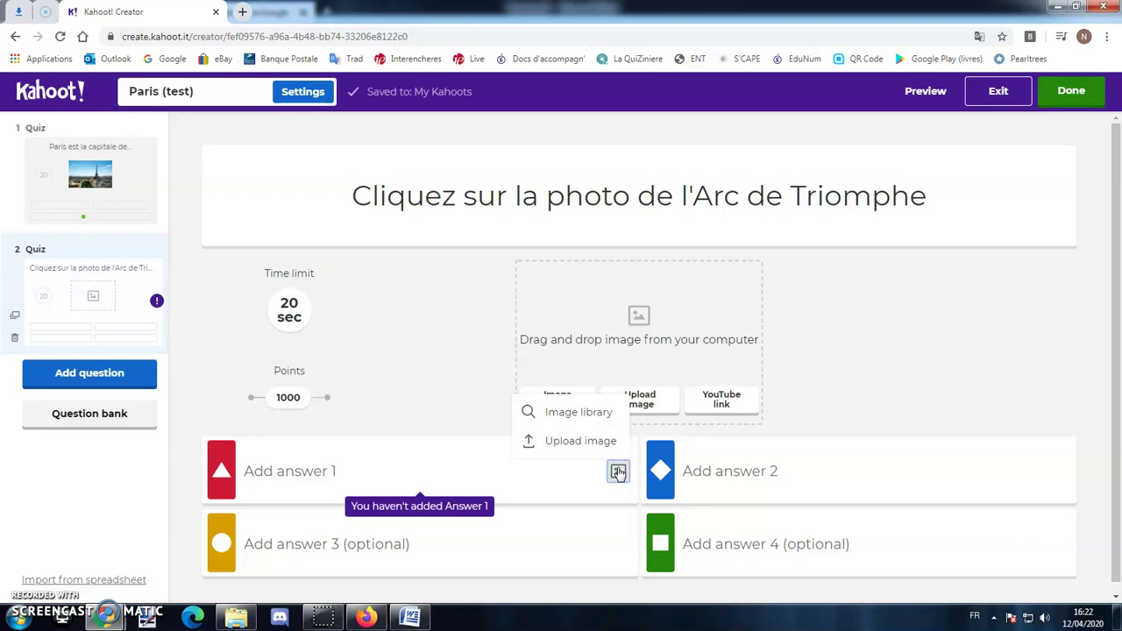
{"action": "left_click", "coordinate": [580, 414]}
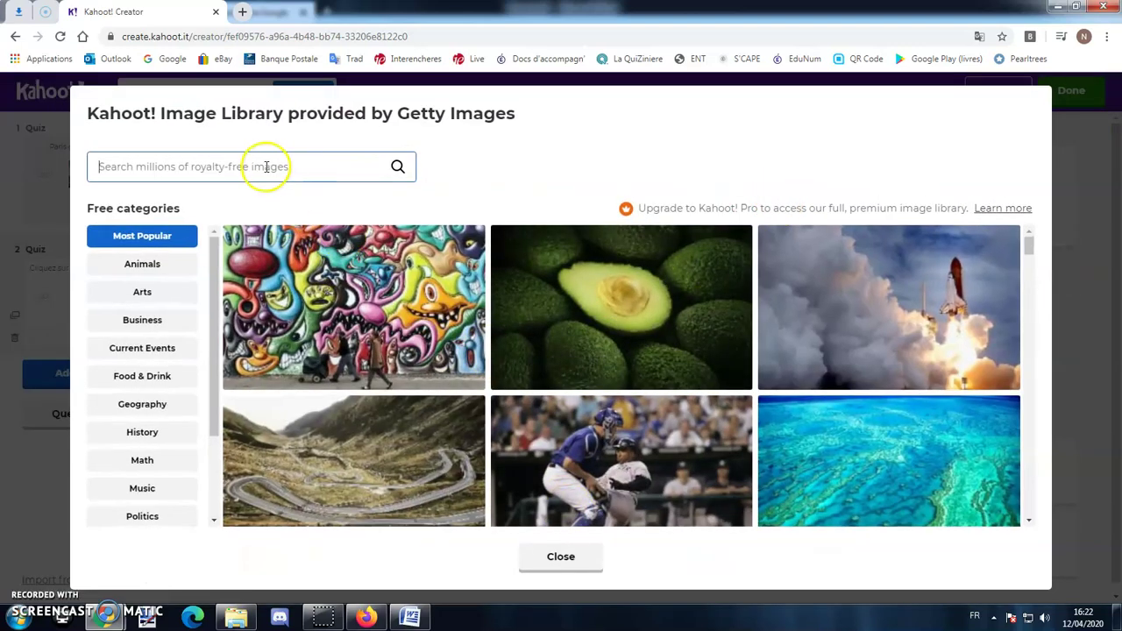
{"action": "left_click", "coordinate": [573, 557]}
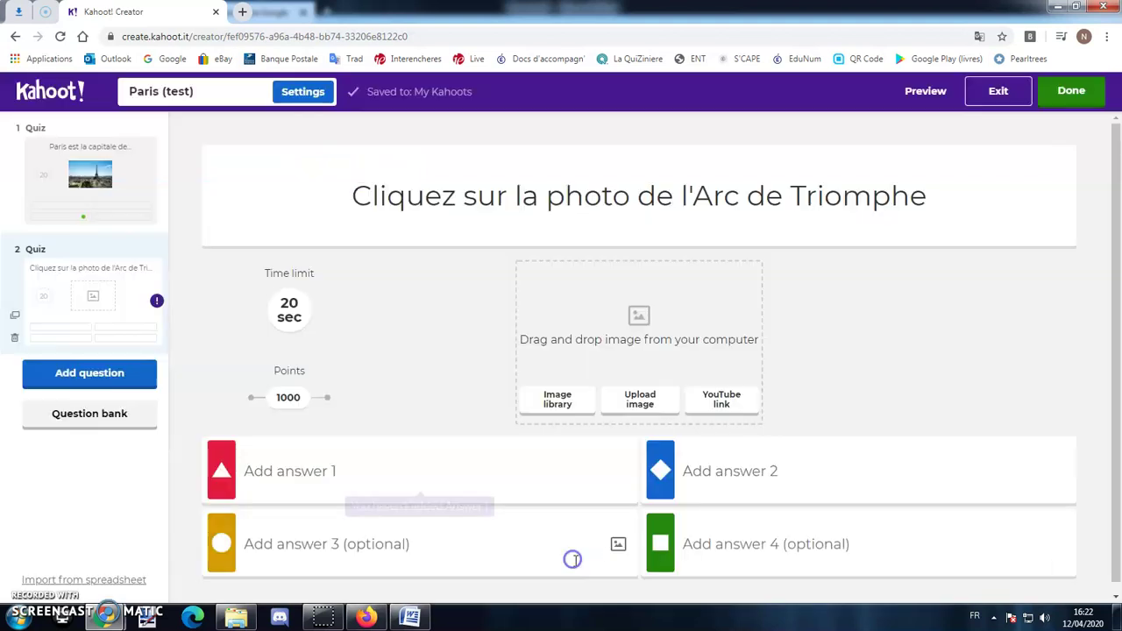
- Upload the picture "1 Arc de triomphe" from the Images Tuto 1 folder as the image for answer 1
{"action": "left_click", "coordinate": [619, 471]}
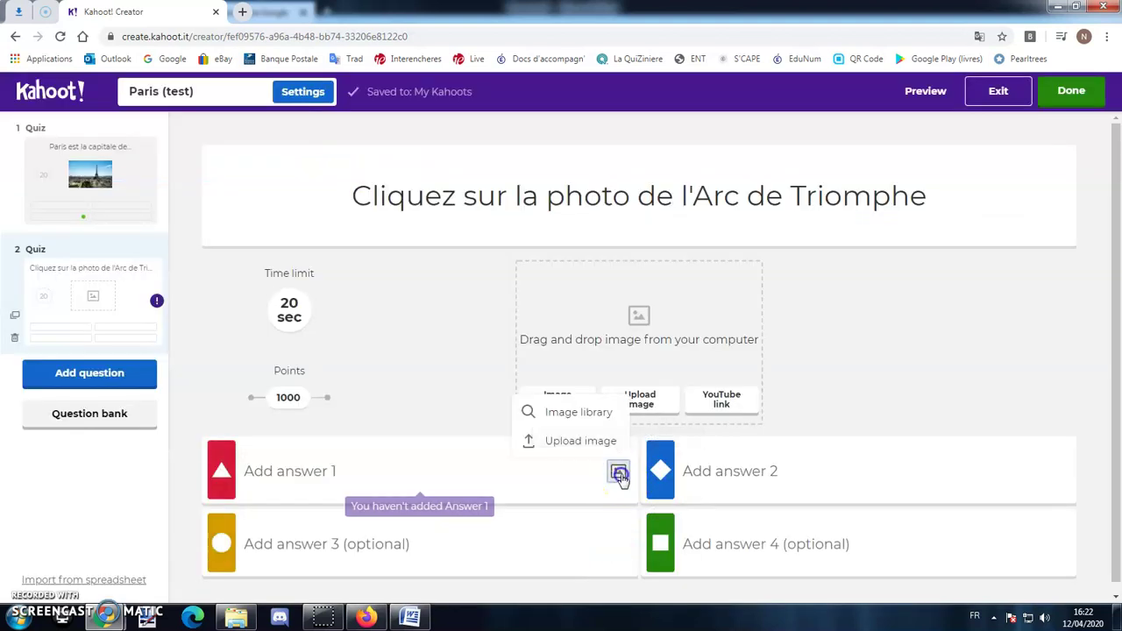
{"action": "left_click", "coordinate": [579, 442]}
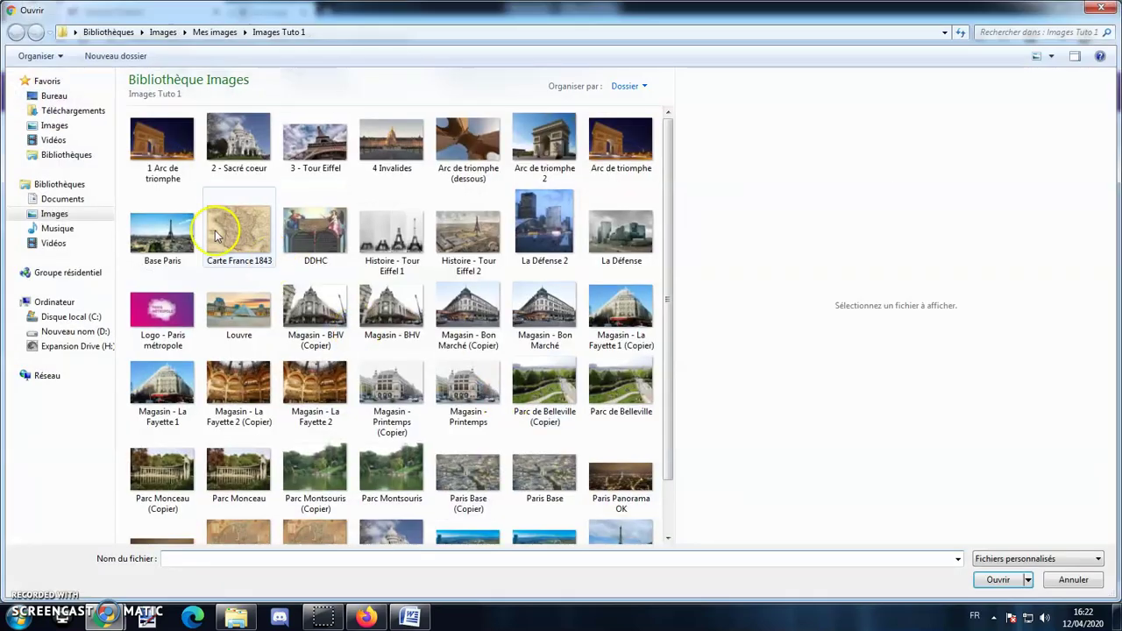
{"action": "left_click", "coordinate": [169, 144]}
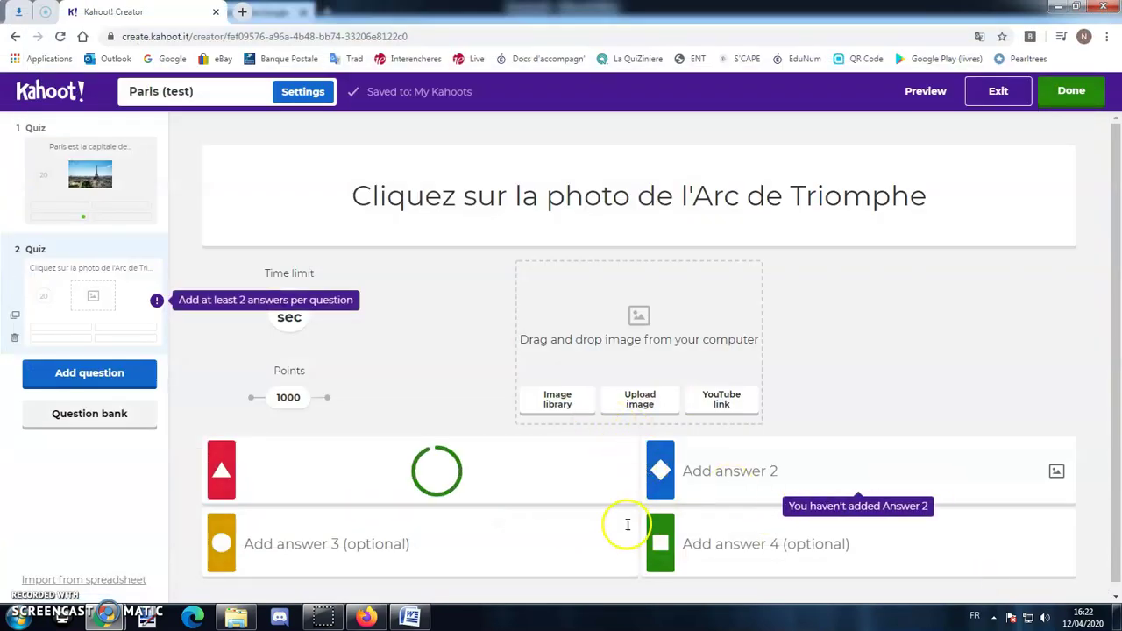
- Upload the picture "2 - Sacré coeur" from the computer as the image for answer 3
{"action": "left_click", "coordinate": [617, 541]}
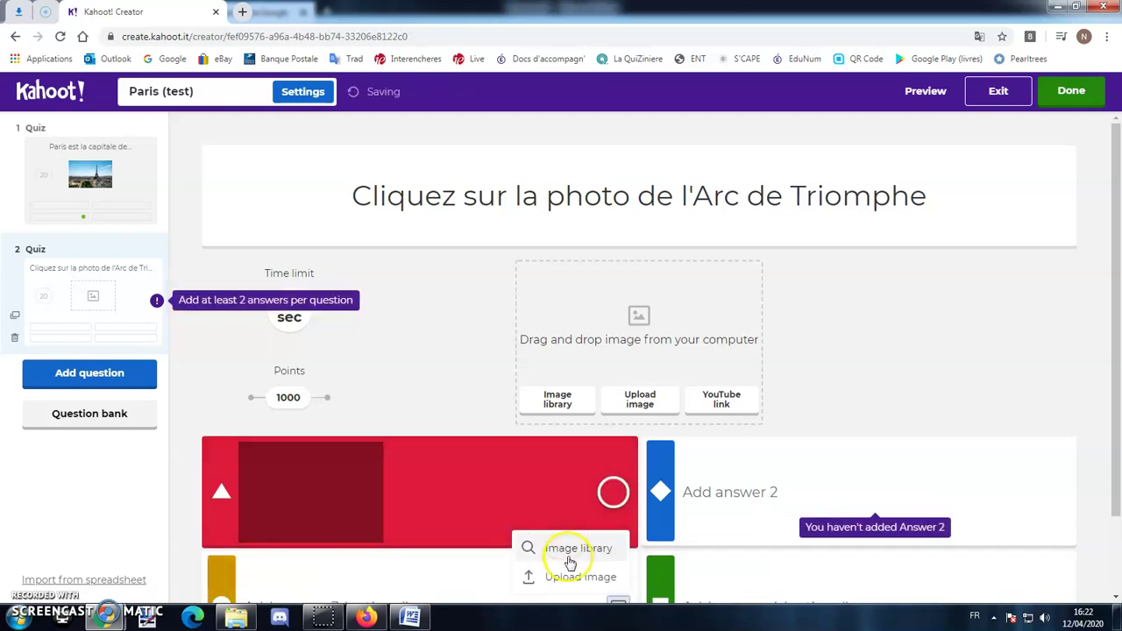
{"action": "left_click", "coordinate": [574, 576]}
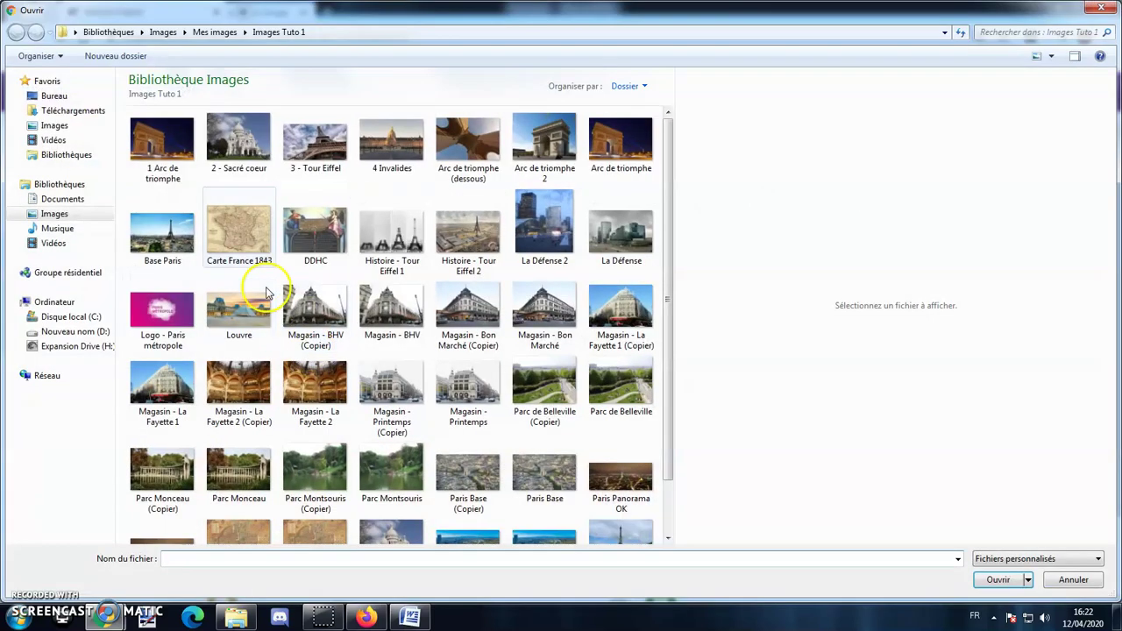
{"action": "double_click", "coordinate": [251, 166]}
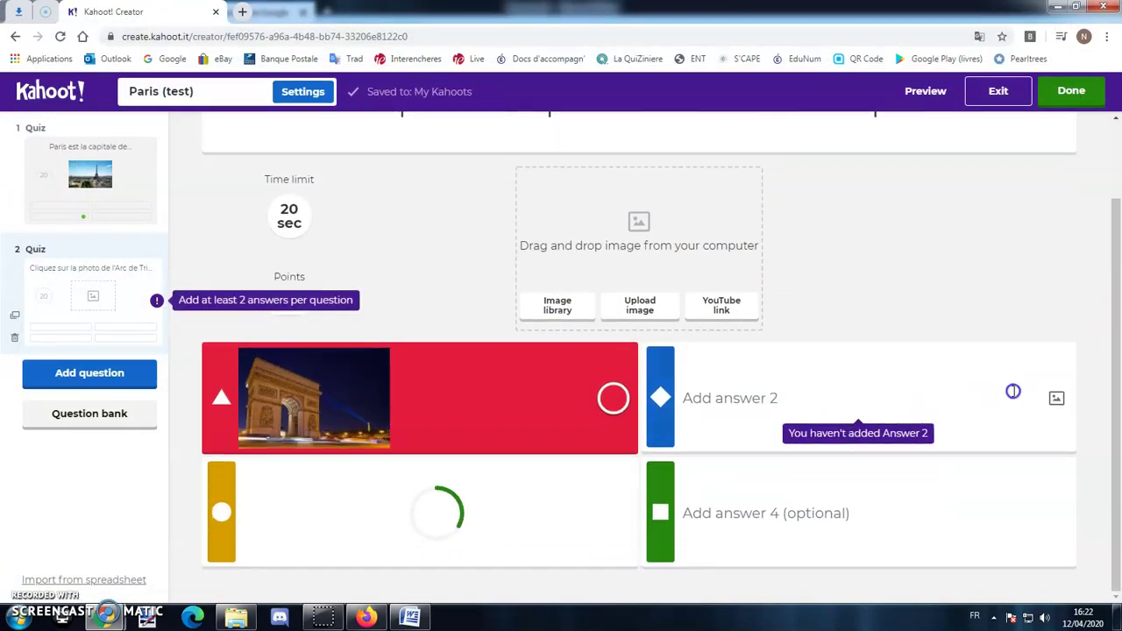
- Upload the picture "3 - Tour Eiffel" from the computer as the image for answer 2
{"action": "left_click", "coordinate": [1056, 399]}
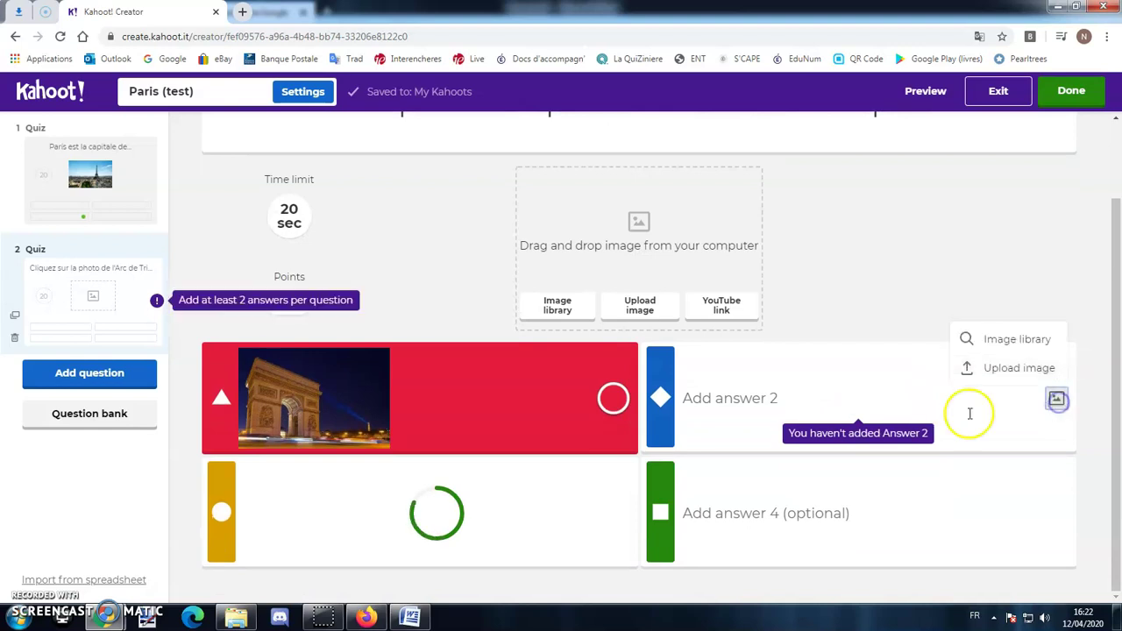
{"action": "left_click", "coordinate": [1006, 368]}
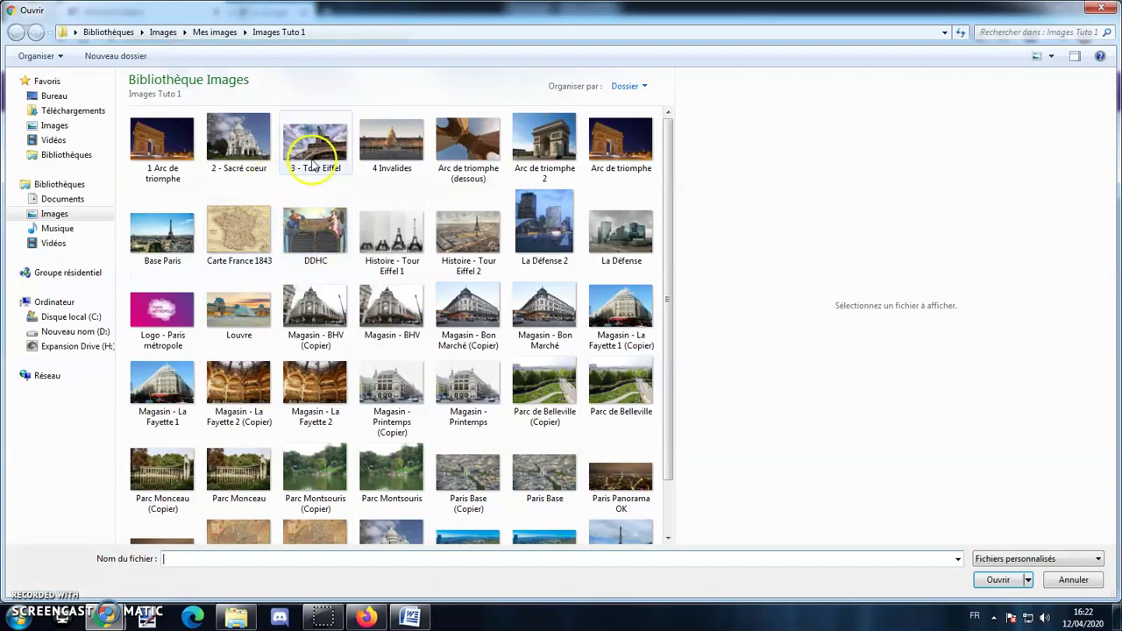
{"action": "double_click", "coordinate": [312, 153]}
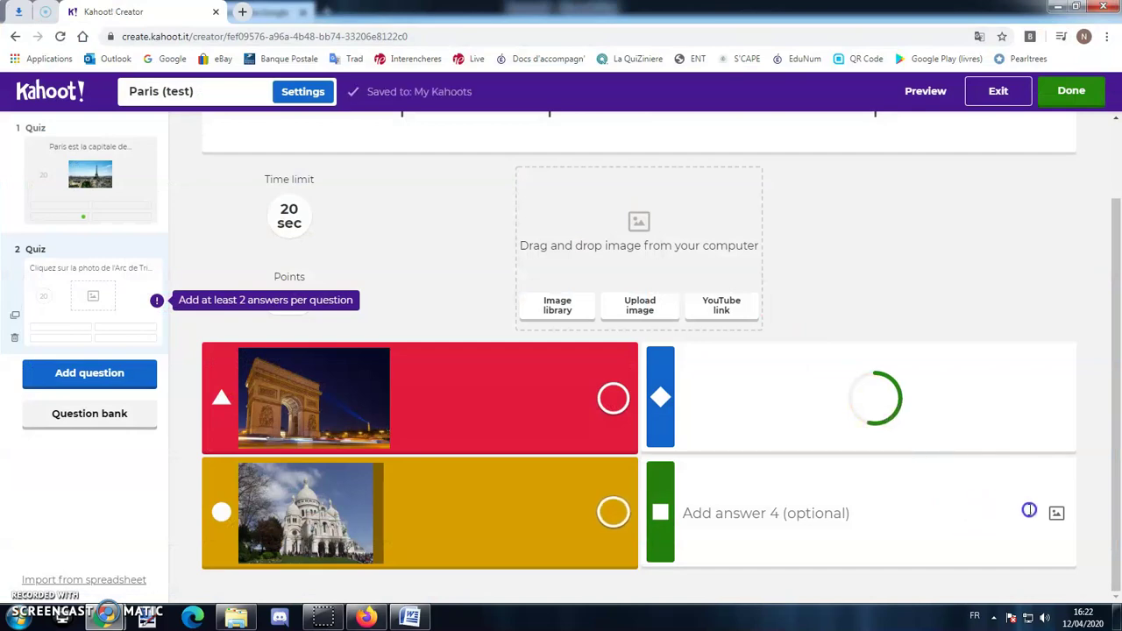
- Upload the picture "4 Invalides" from the computer as the image for answer 4
{"action": "left_click", "coordinate": [1055, 512]}
{"action": "left_click", "coordinate": [1003, 478]}
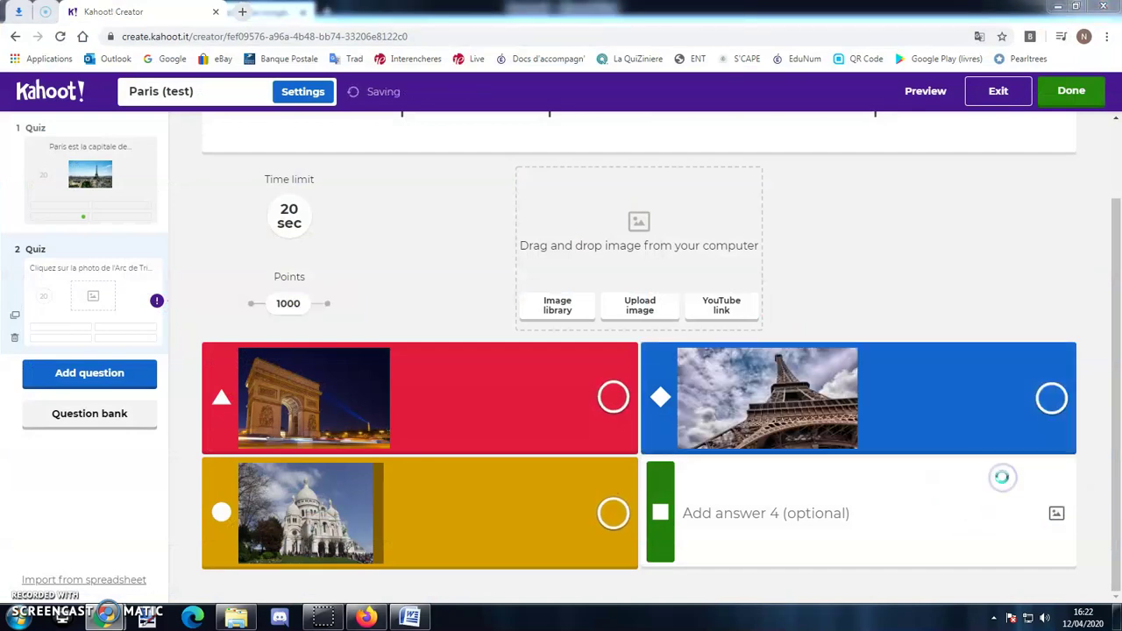
{"action": "left_click", "coordinate": [392, 141]}
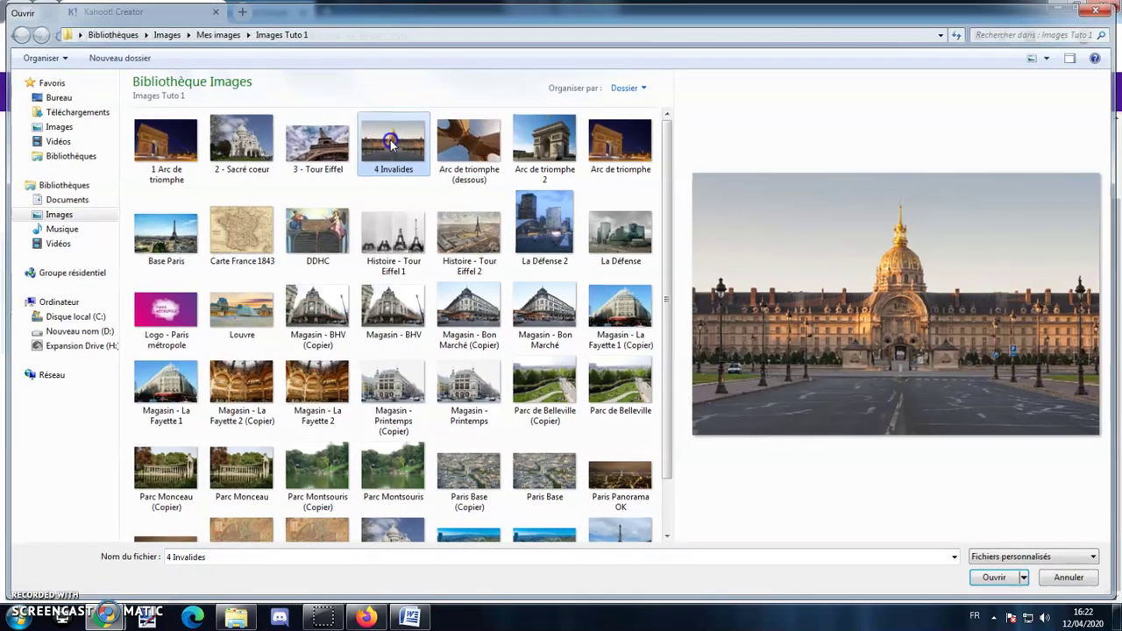
{"action": "double_click", "coordinate": [392, 142]}
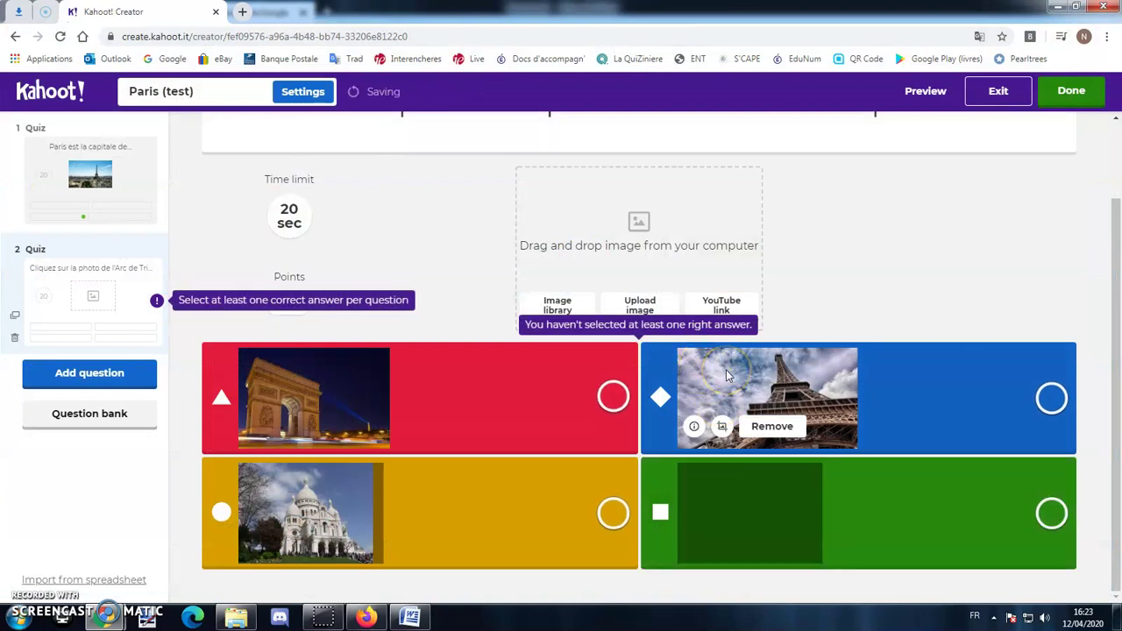
- Mark the Arc de Triomphe image as the correct answer and finish the kahoot, returning to the My Kahoots list
{"action": "left_click", "coordinate": [613, 397]}
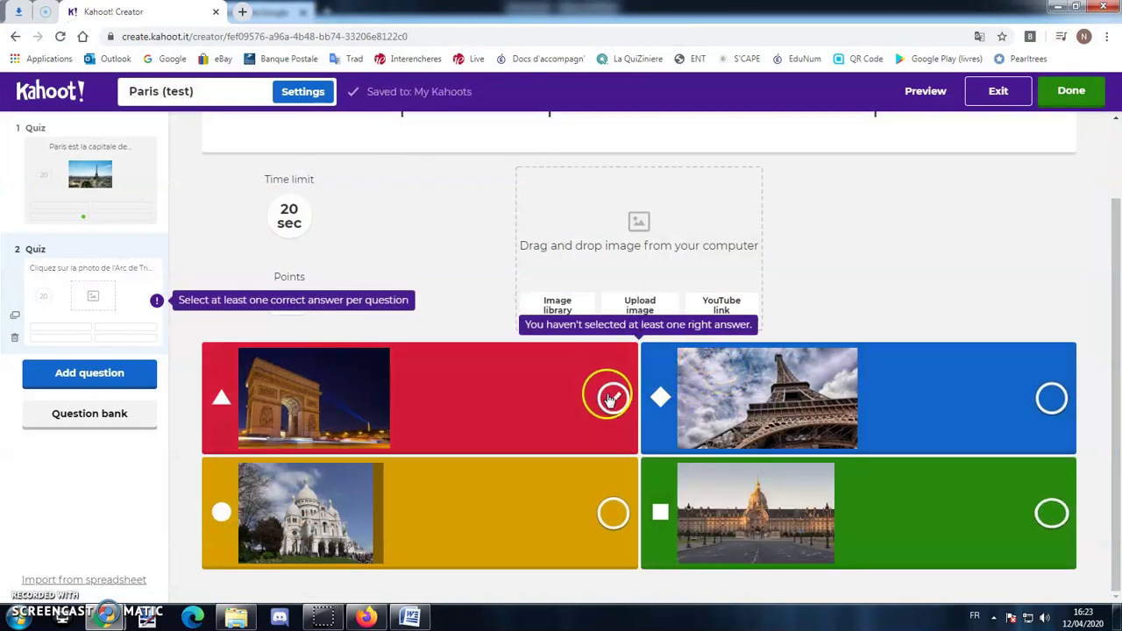
{"action": "scroll", "coordinate": [499, 359], "scroll_direction": "up", "scroll_amount": 2}
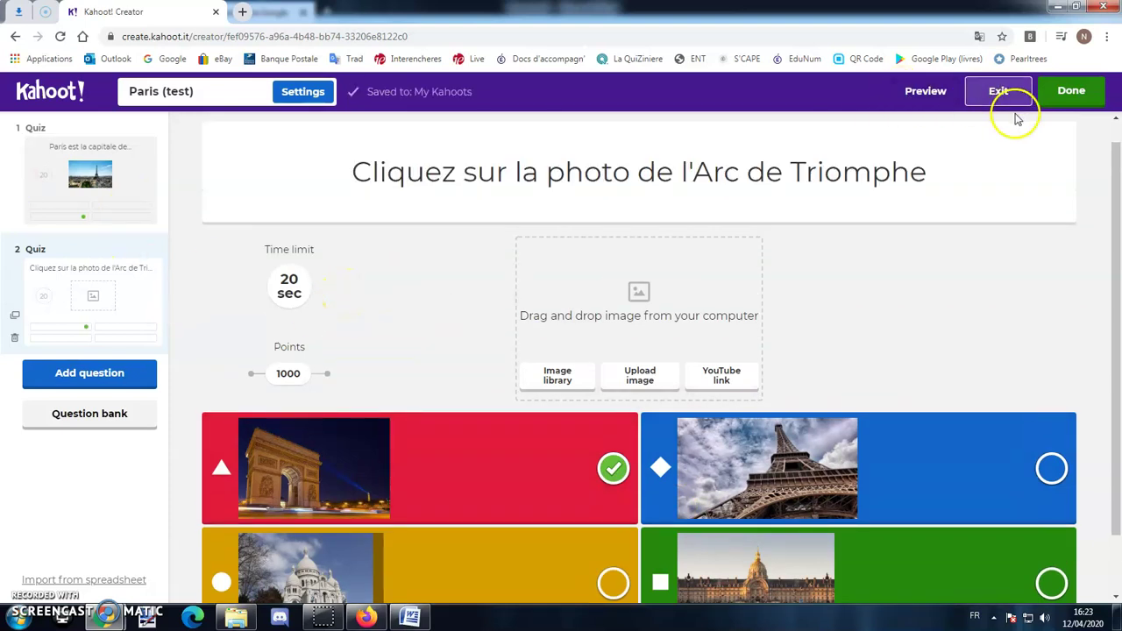
{"action": "left_click", "coordinate": [1083, 95]}
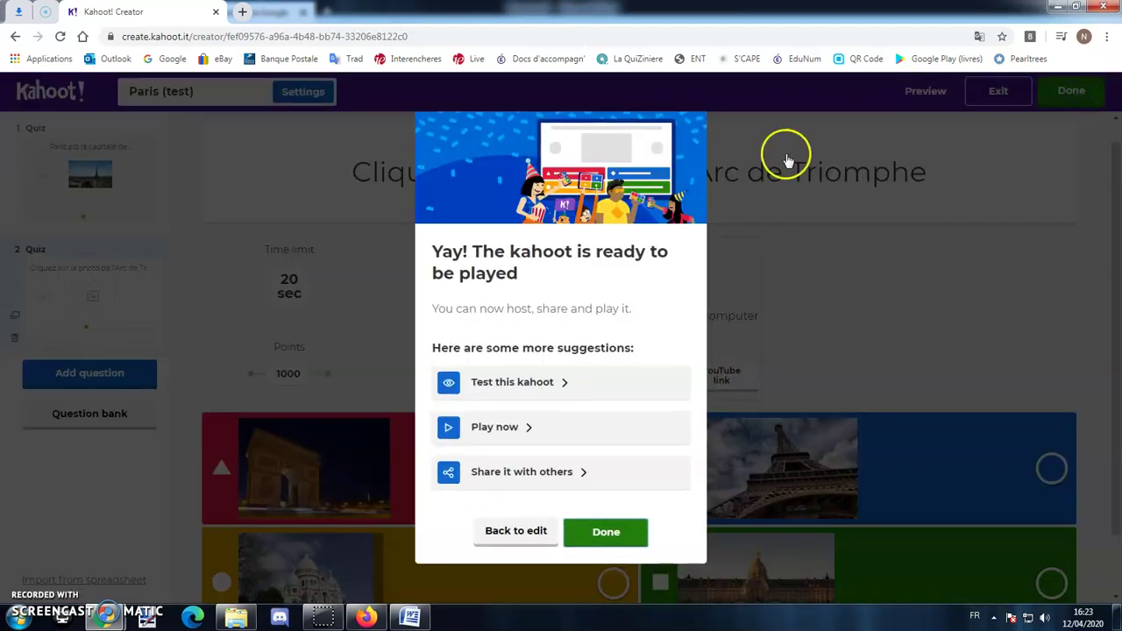
{"action": "left_click", "coordinate": [605, 534]}
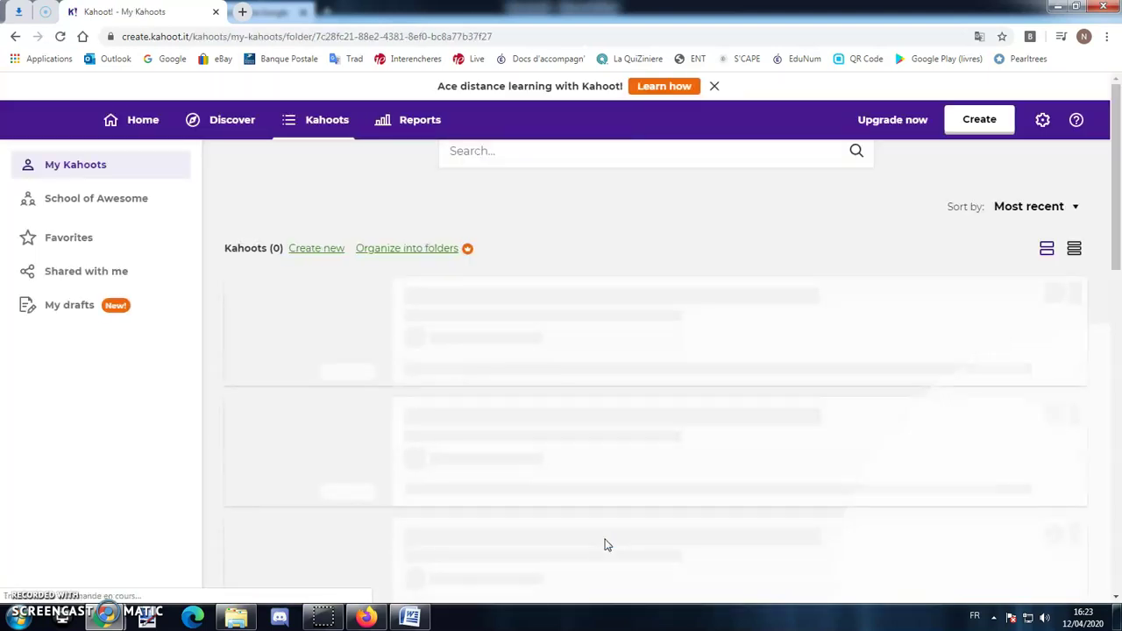
{"action": "left_click", "coordinate": [548, 463]}
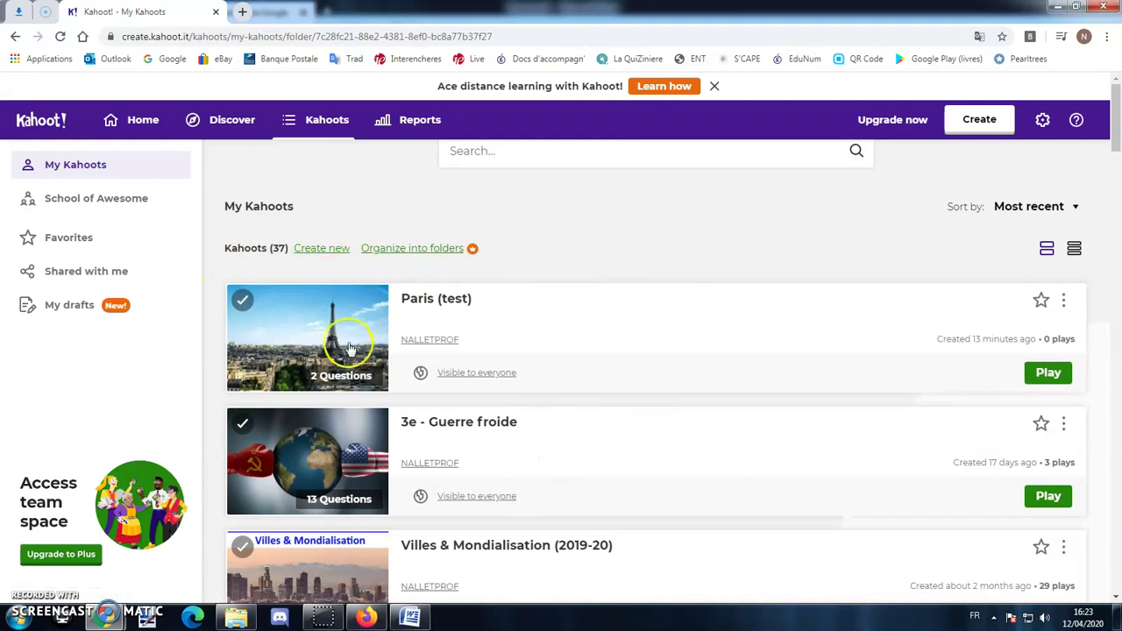
- Assign the "Paris (test)" kahoot as a self-paced challenge with the deadline date set to Thu 16 Apr
{"action": "left_click", "coordinate": [1046, 375]}
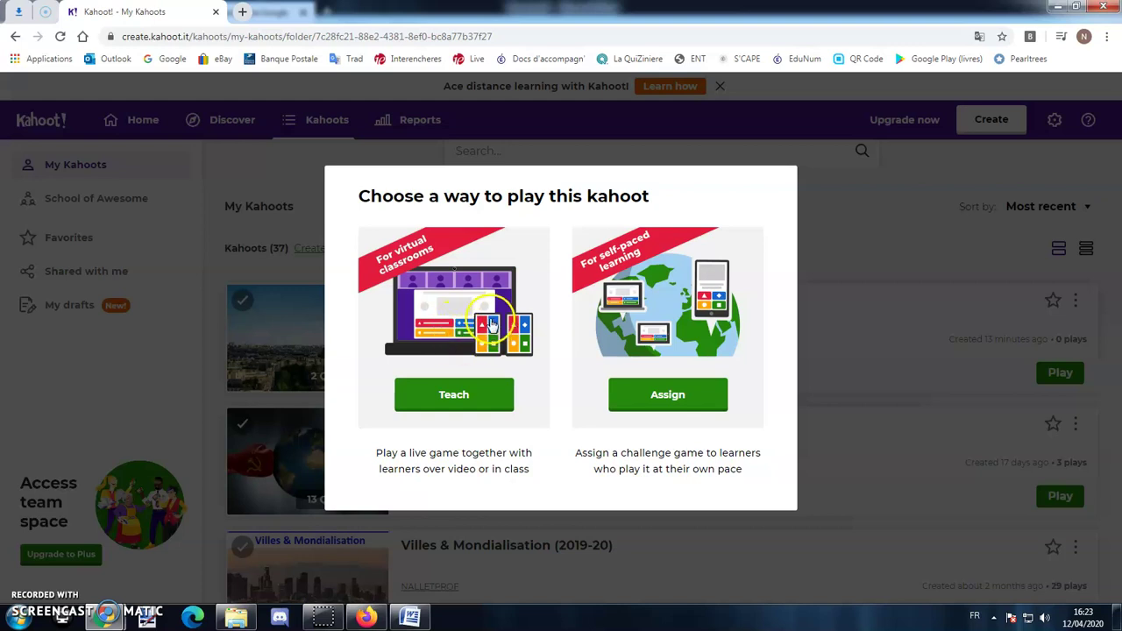
{"action": "left_click", "coordinate": [664, 402]}
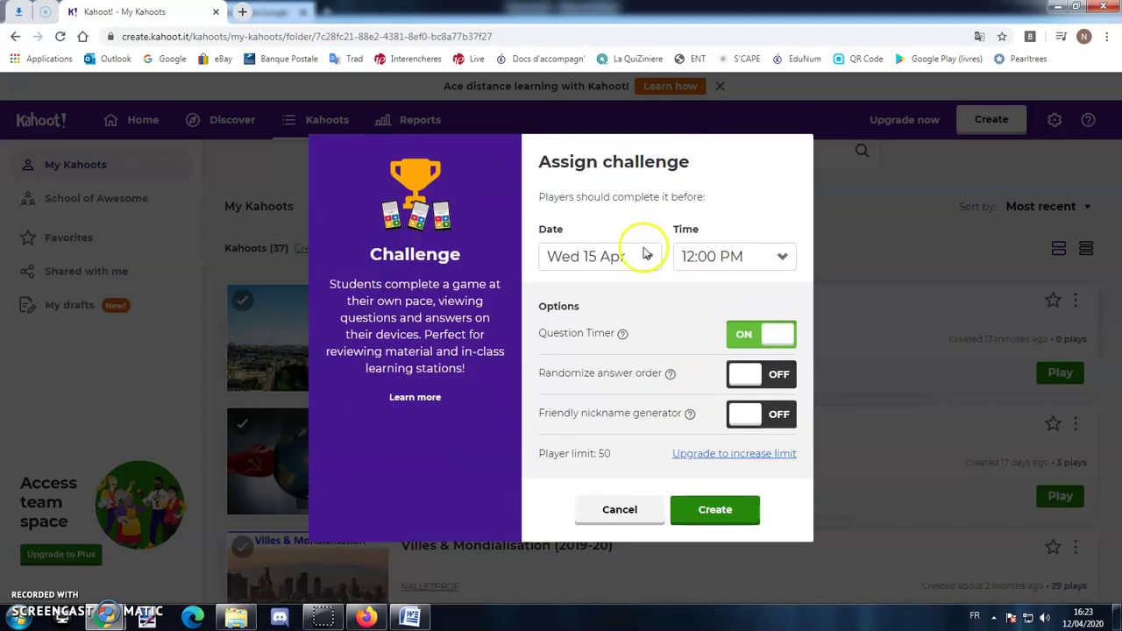
{"action": "left_click", "coordinate": [645, 254]}
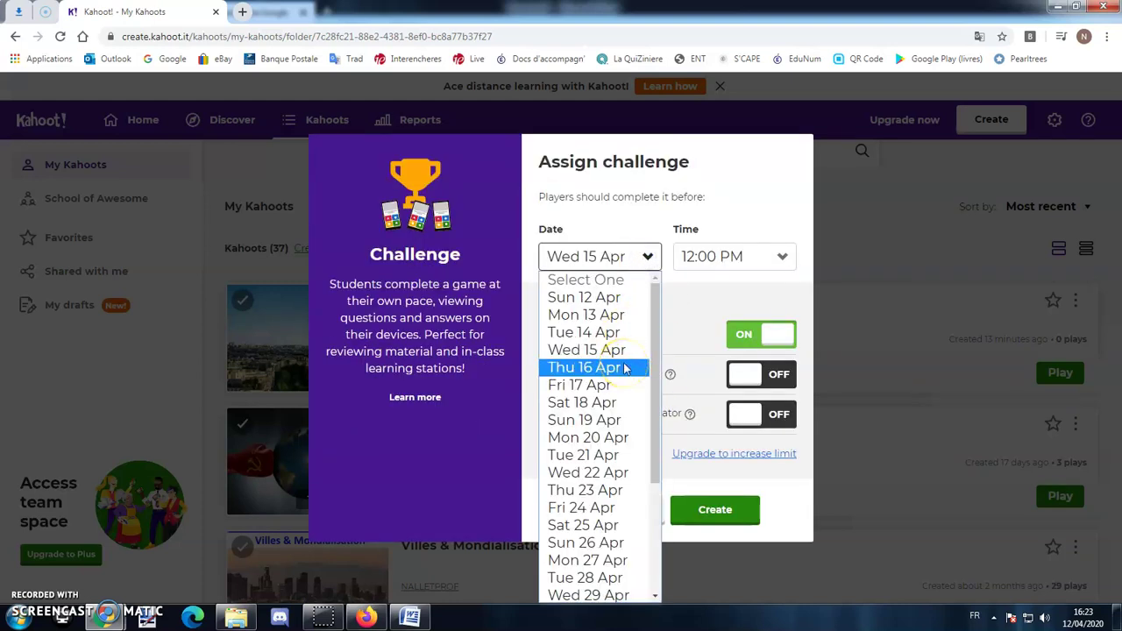
{"action": "left_click", "coordinate": [625, 369]}
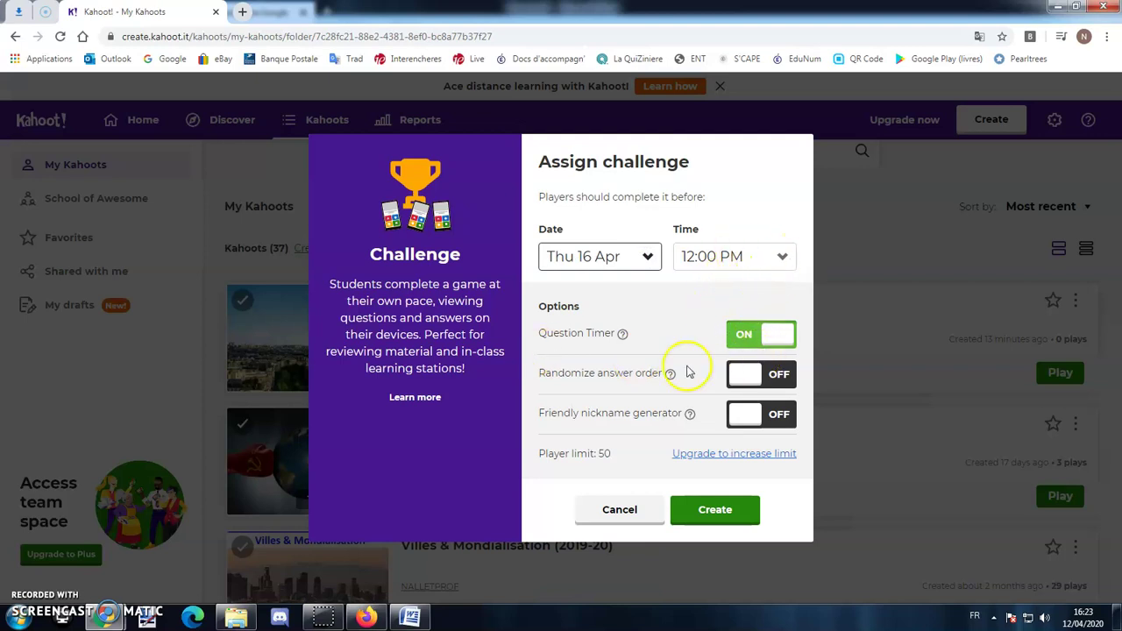
- Try out the Question Timer, Randomize answer order and Friendly nickname generator options, returning each to its original setting
{"action": "left_click", "coordinate": [763, 342]}
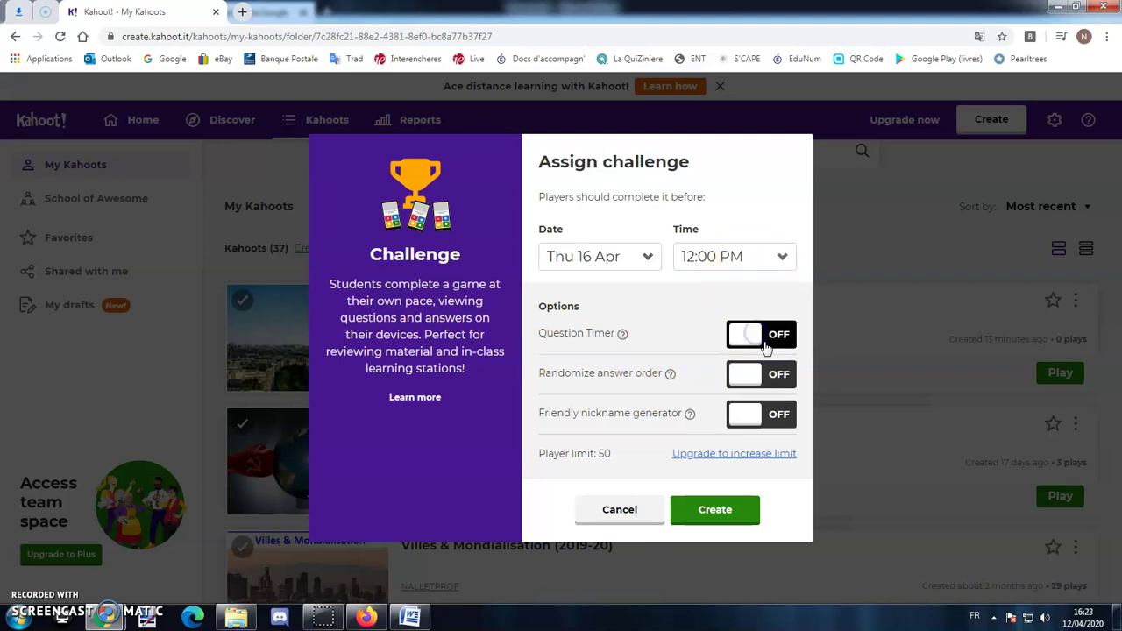
{"action": "left_click", "coordinate": [755, 342]}
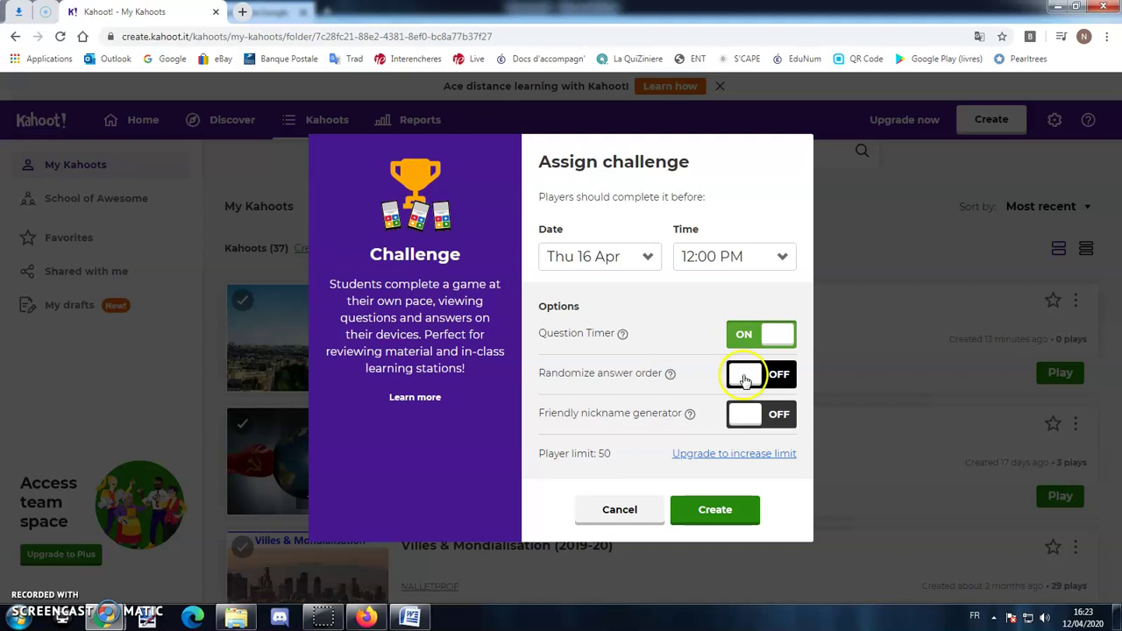
{"action": "left_click", "coordinate": [745, 379]}
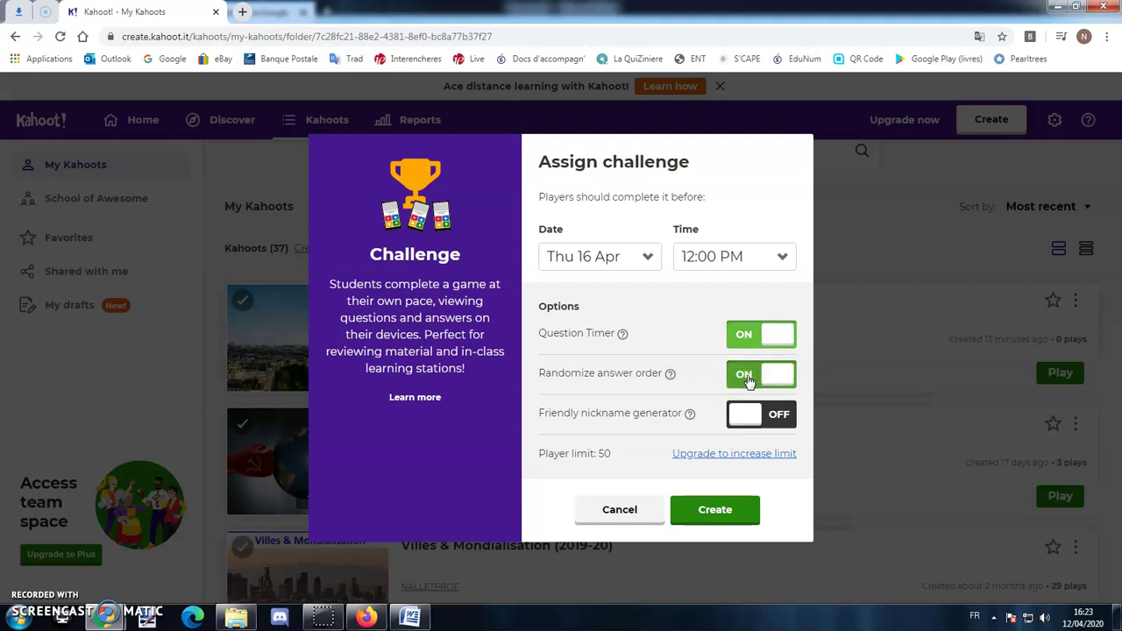
{"action": "left_click", "coordinate": [748, 377]}
{"action": "left_click", "coordinate": [752, 432]}
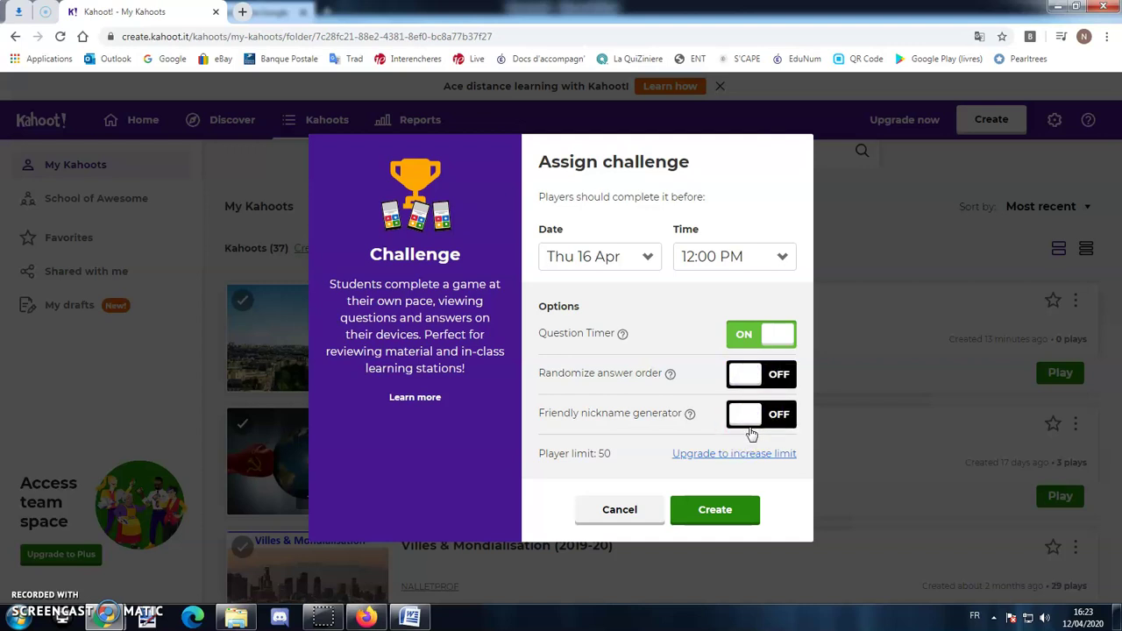
{"action": "left_click", "coordinate": [752, 430]}
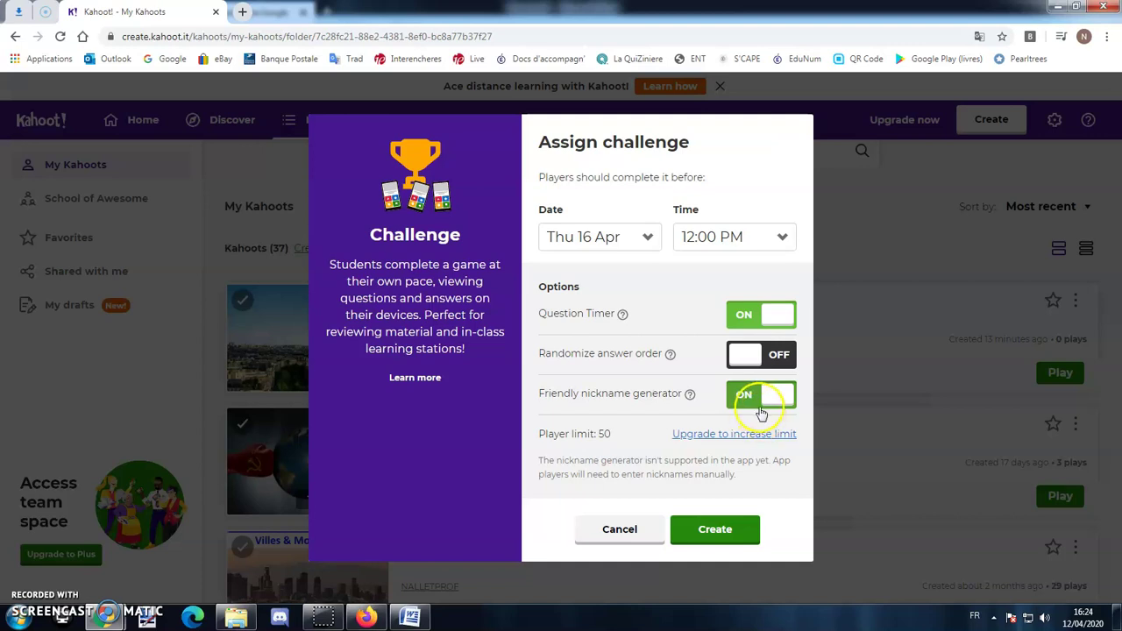
{"action": "left_click", "coordinate": [769, 397]}
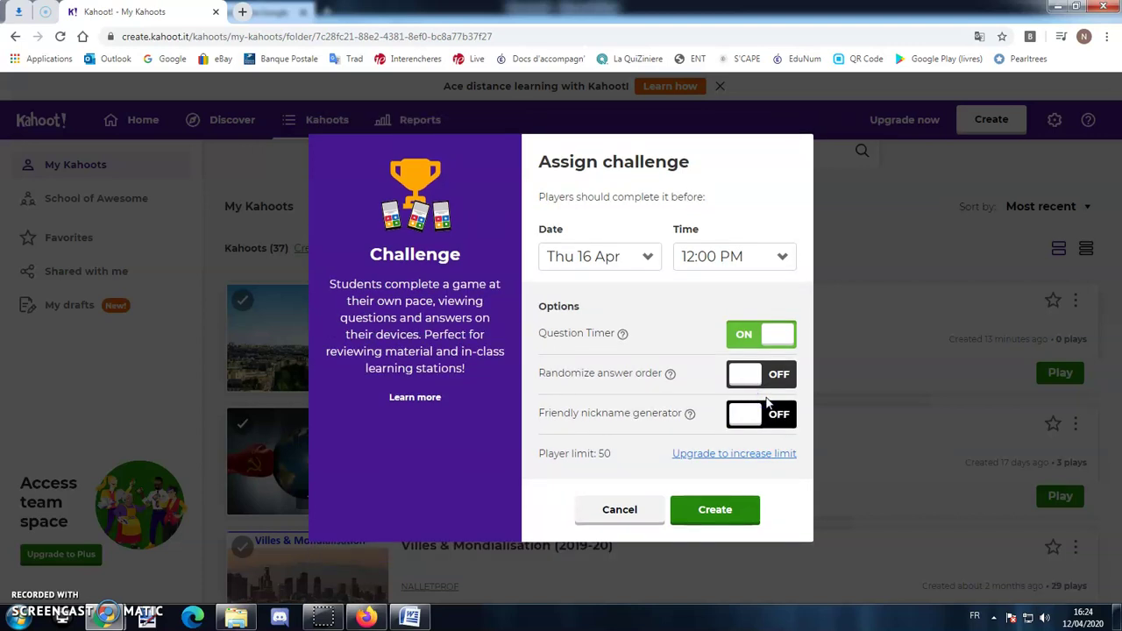
- Create the challenge and copy its challenge link for inviting players
{"action": "left_click", "coordinate": [605, 453]}
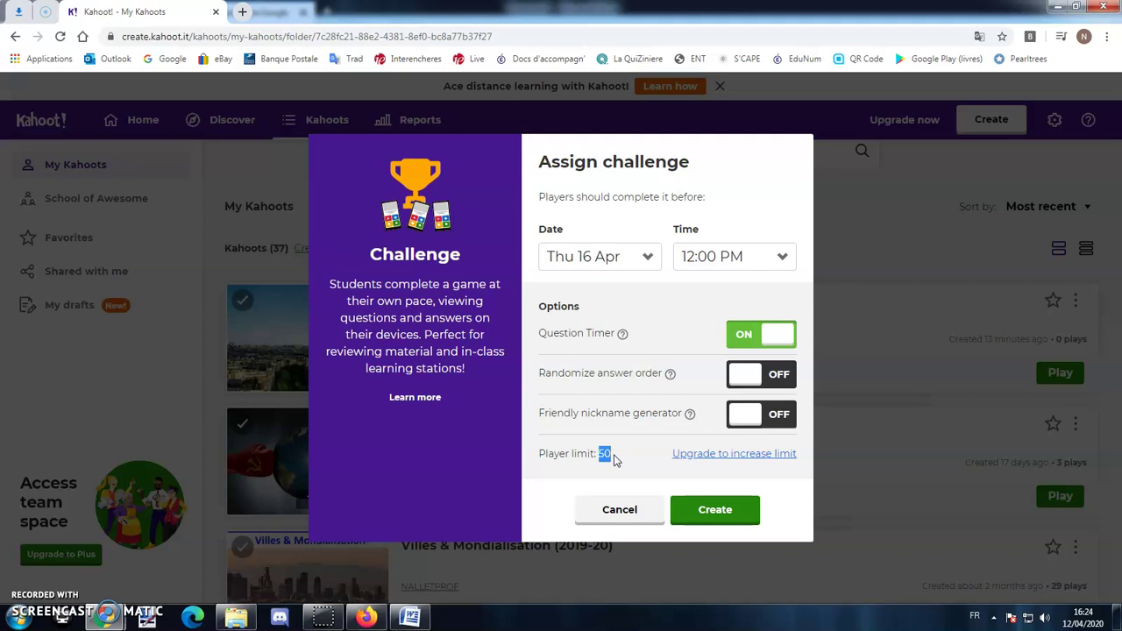
{"action": "left_click", "coordinate": [593, 468]}
{"action": "left_click", "coordinate": [704, 518]}
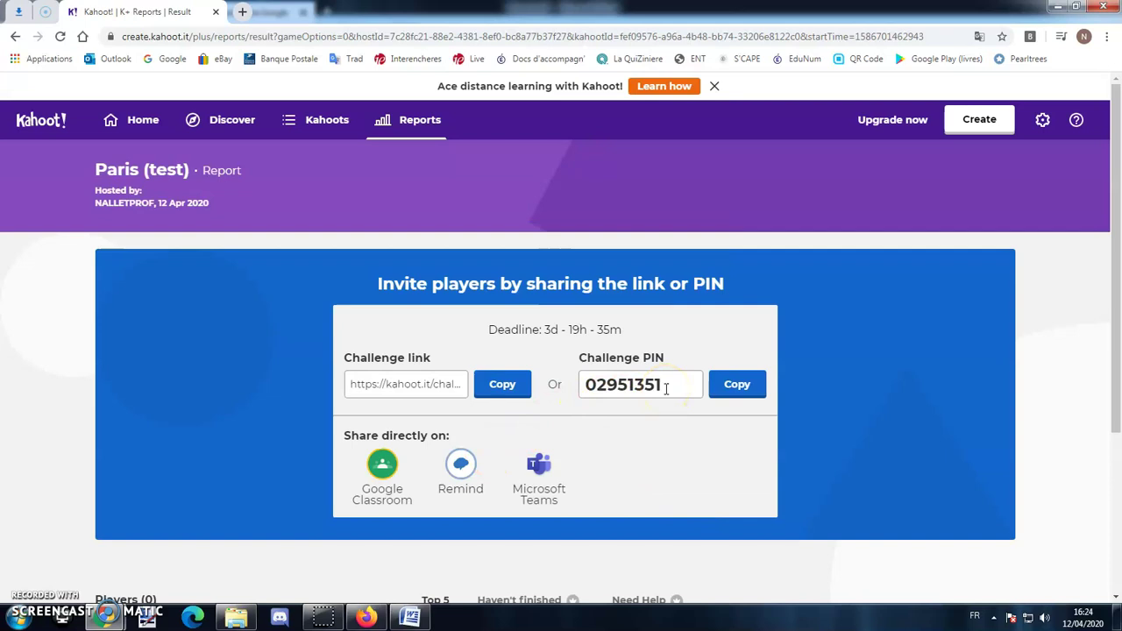
{"action": "left_click_drag", "start_coordinate": [667, 390], "coordinate": [556, 386]}
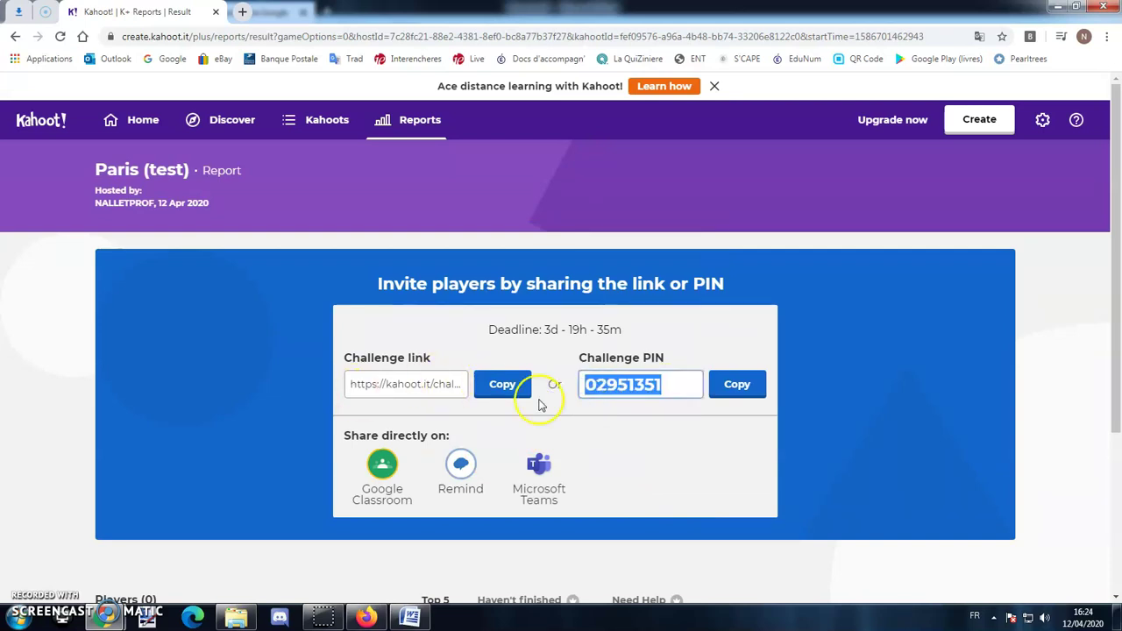
{"action": "left_click", "coordinate": [511, 387]}
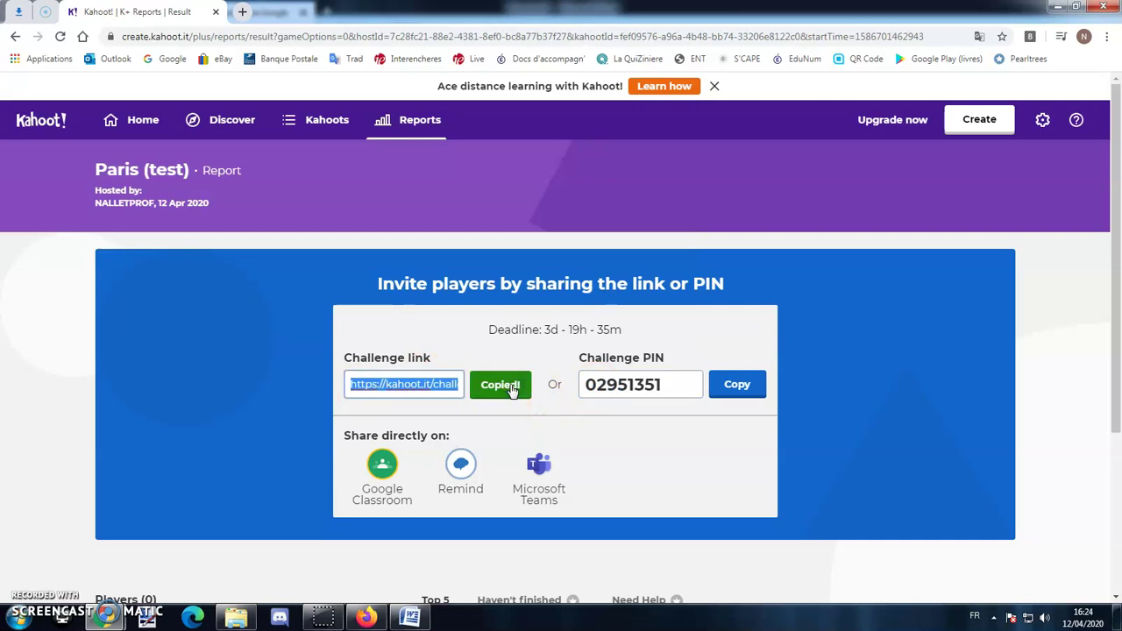
- Copy the challenge PIN of the "Paris (test)" challenge
{"action": "left_click_drag", "start_coordinate": [694, 388], "coordinate": [576, 384]}
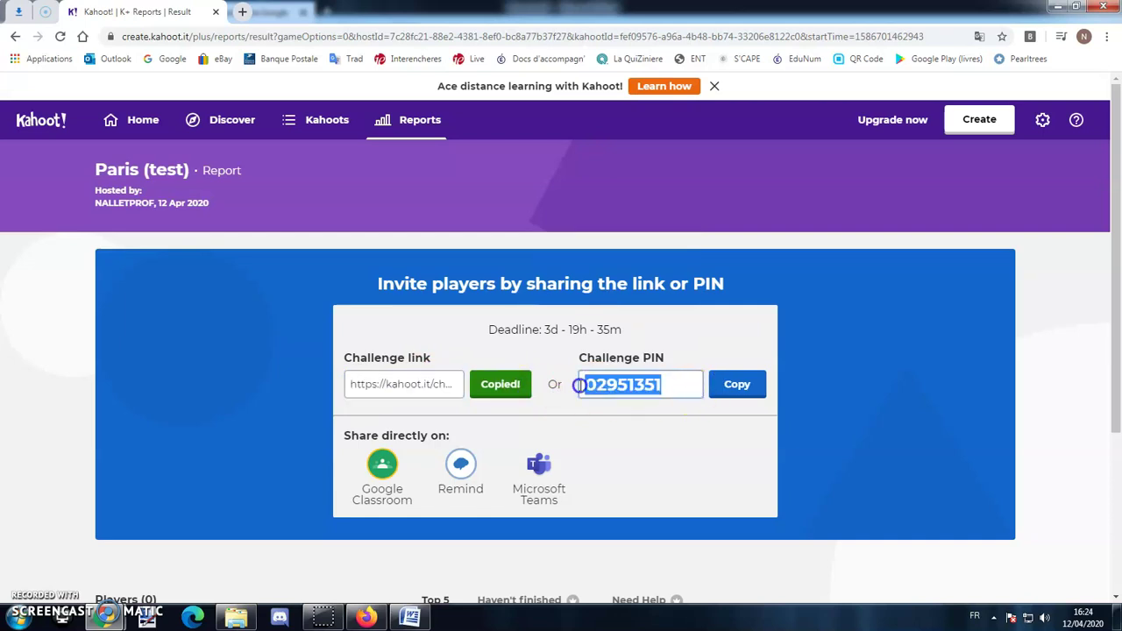
{"action": "right_click", "coordinate": [613, 392]}
{"action": "left_click", "coordinate": [645, 418]}
- Switch to Firefox, open the Play Kahoot! page from the search results and enter the copied game PIN to access the challenge
{"action": "left_click", "coordinate": [371, 617]}
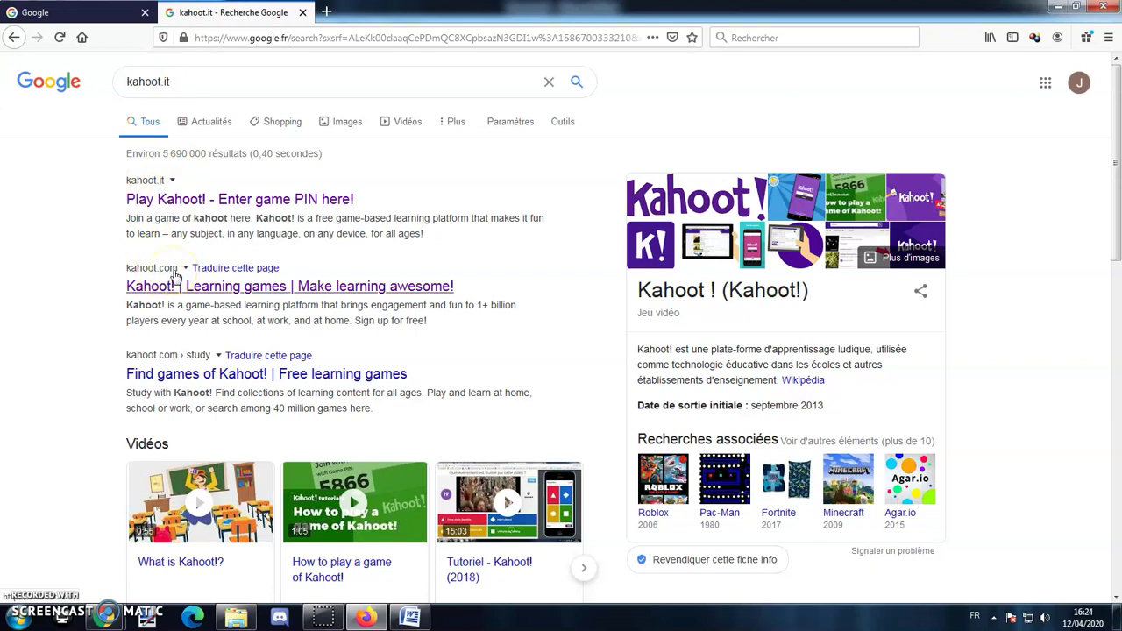
{"action": "left_click", "coordinate": [173, 200]}
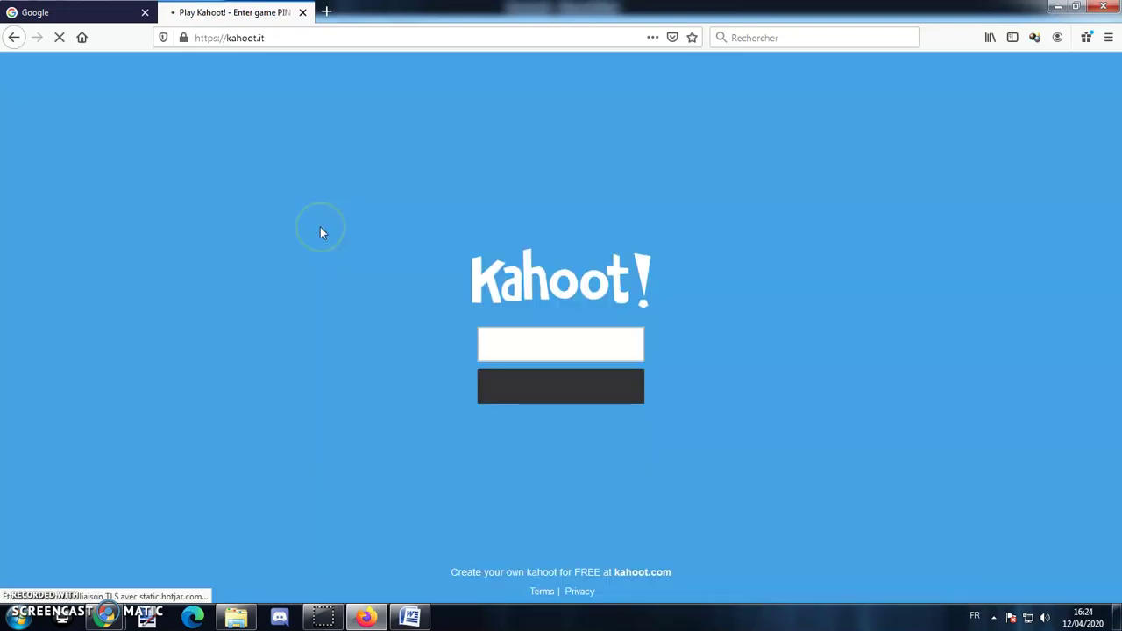
{"action": "right_click", "coordinate": [562, 338]}
{"action": "left_click", "coordinate": [618, 396]}
{"action": "left_click", "coordinate": [584, 395]}
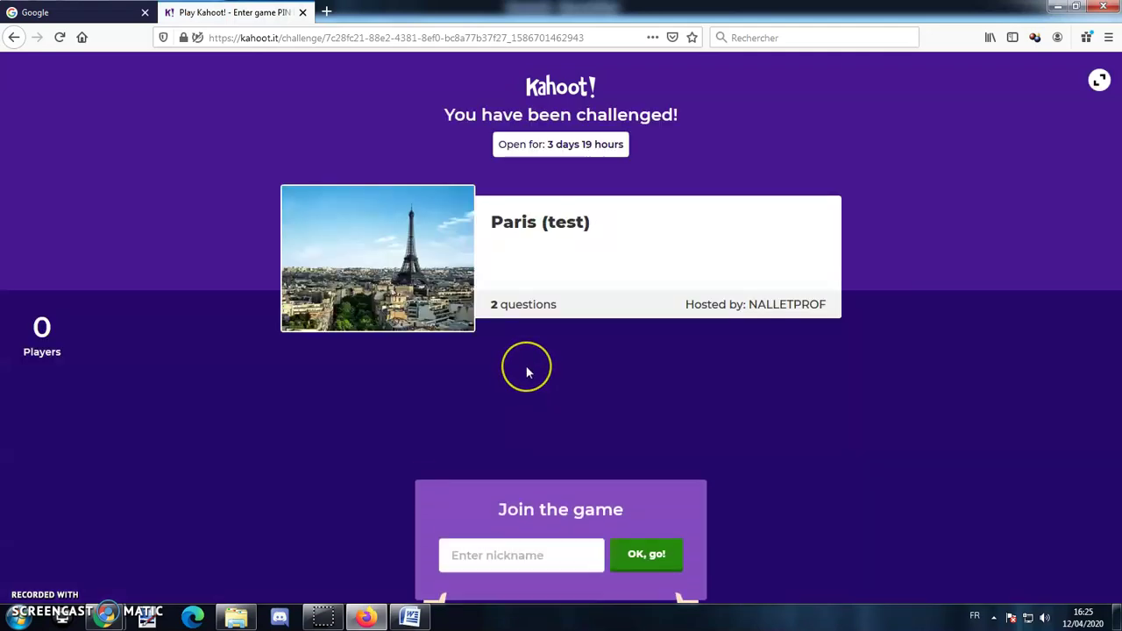
- Join the "Paris (test)" challenge with the player's nickname and start the game
{"action": "left_click", "coordinate": [491, 543]}
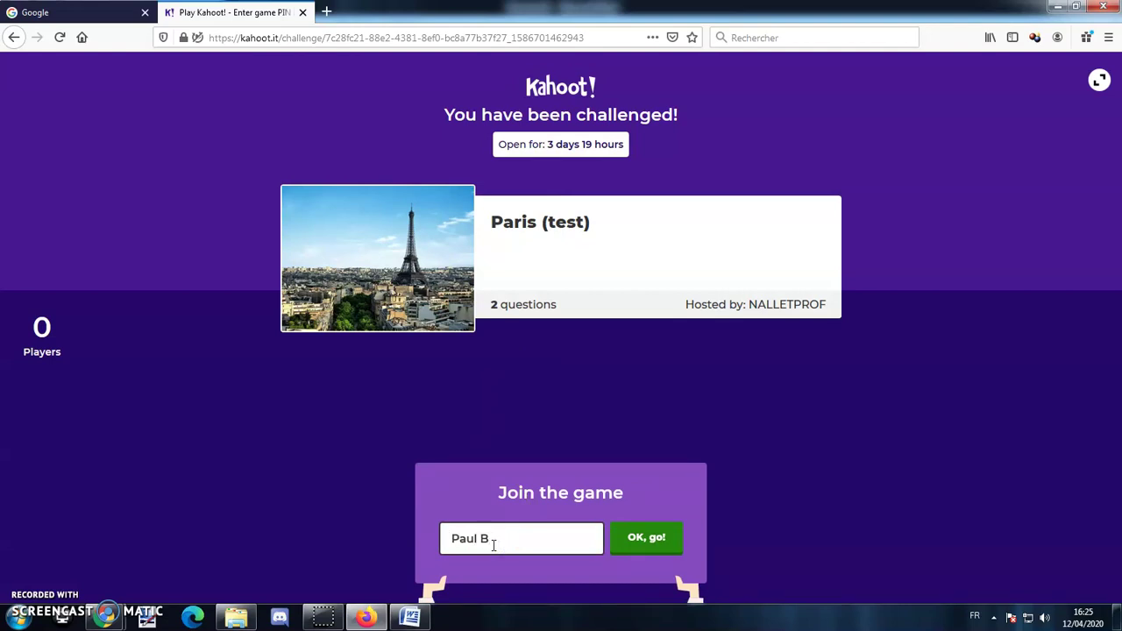
{"action": "type", "text": "Paul B."}
{"action": "left_click", "coordinate": [628, 551]}
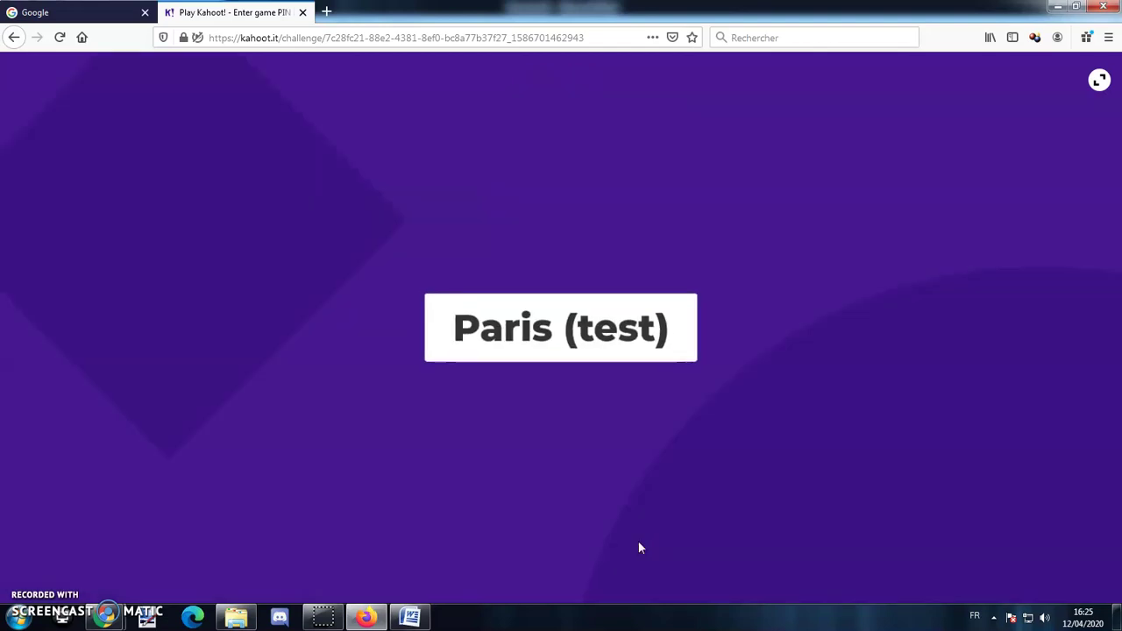
{"action": "left_click", "coordinate": [593, 321]}
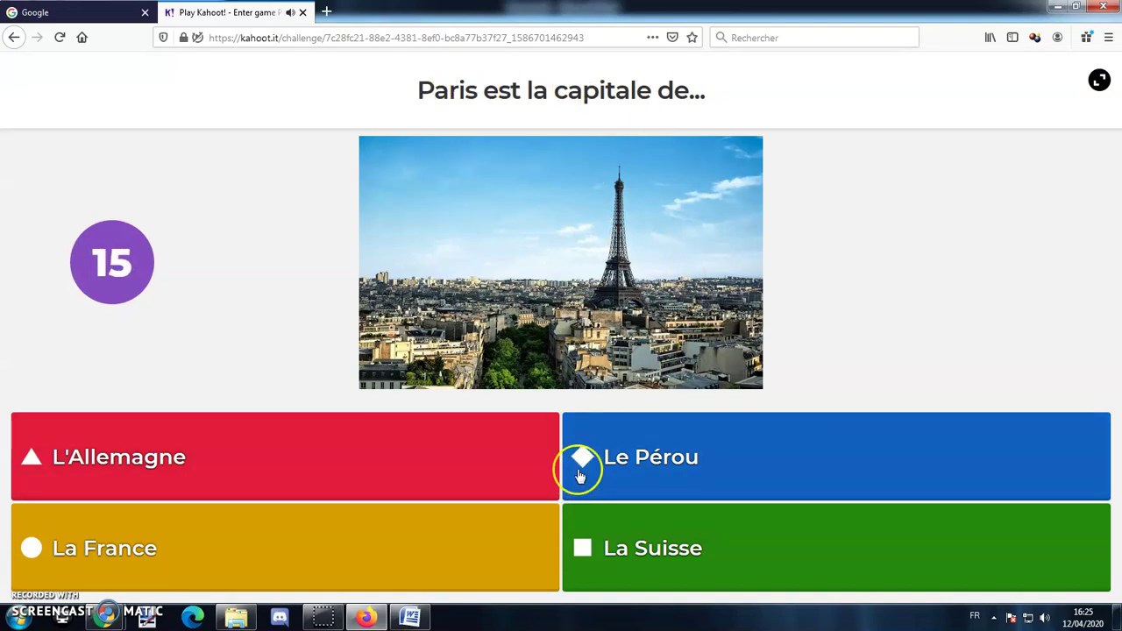
- Answer "La France" to the capital question and choose the Arc de Triomphe photo for the second, continuing to the final scoreboard
{"action": "left_click", "coordinate": [323, 554]}
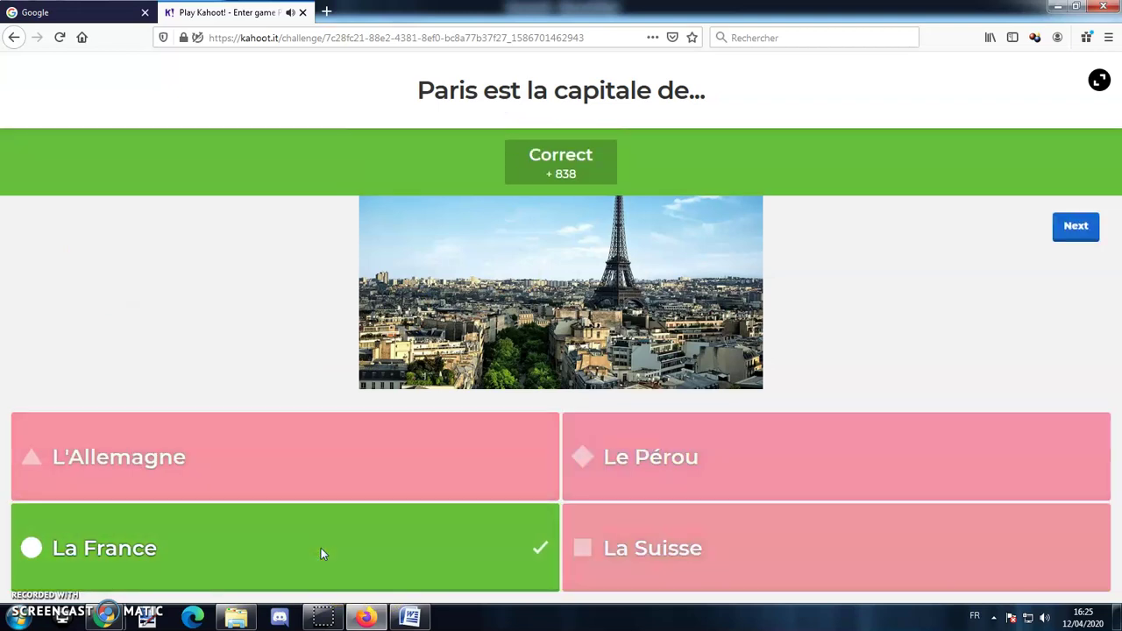
{"action": "left_click", "coordinate": [1070, 233]}
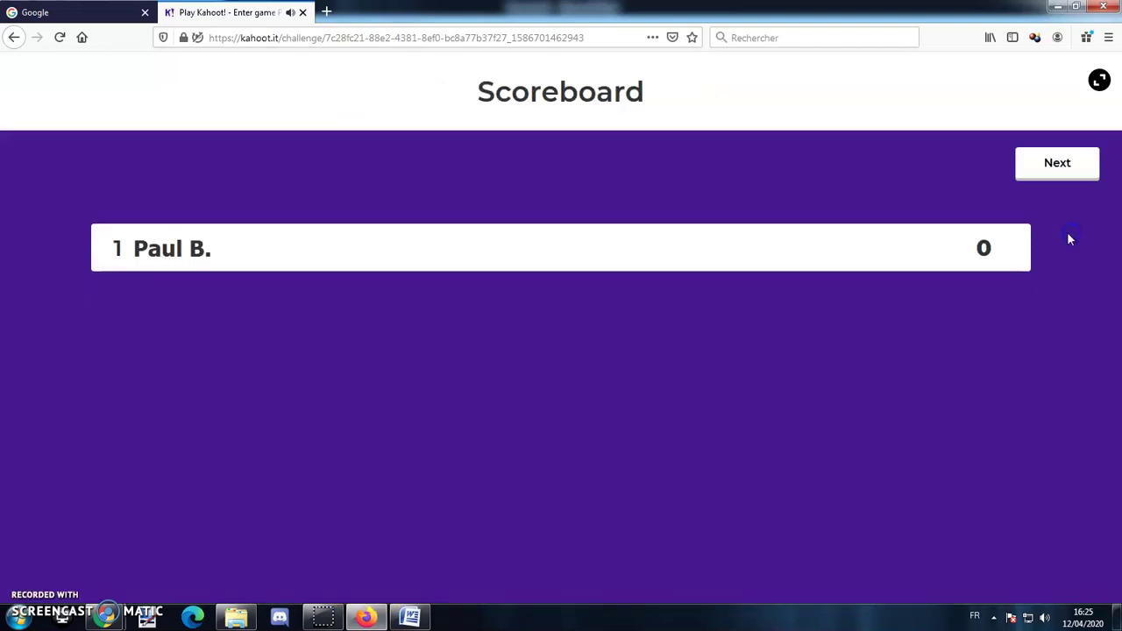
{"action": "left_click", "coordinate": [1049, 165]}
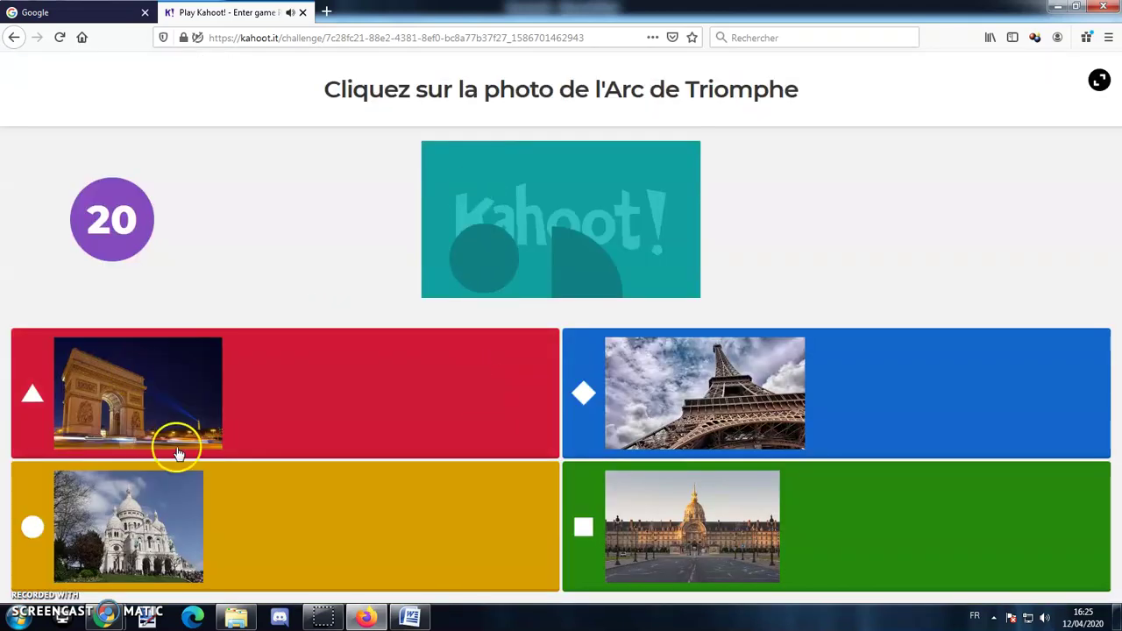
{"action": "left_click", "coordinate": [182, 389]}
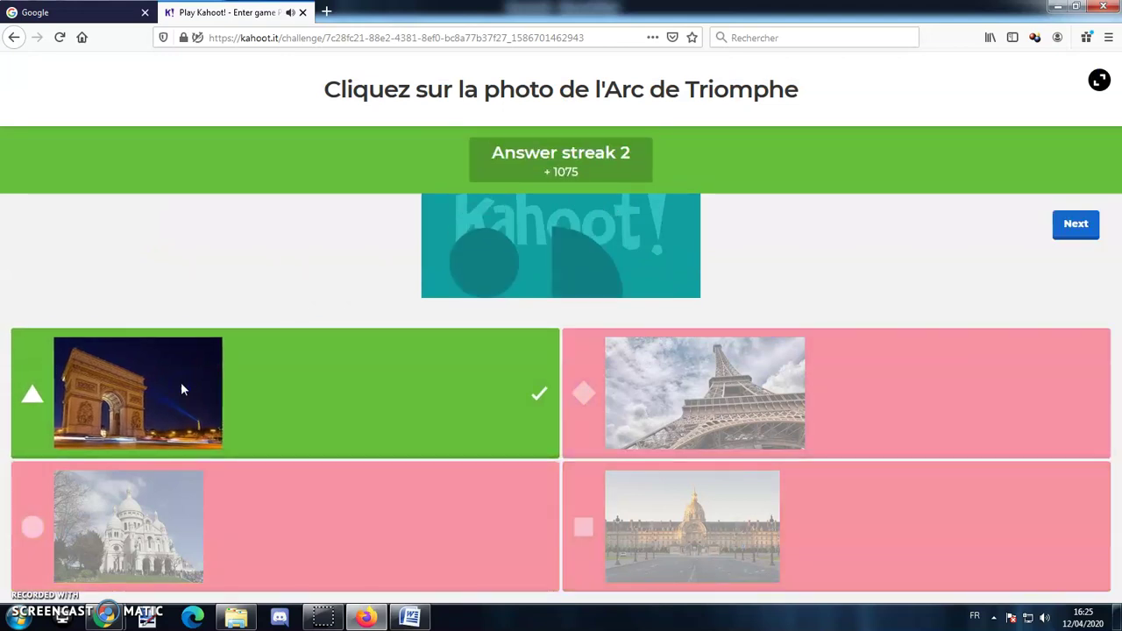
{"action": "left_click", "coordinate": [1074, 226]}
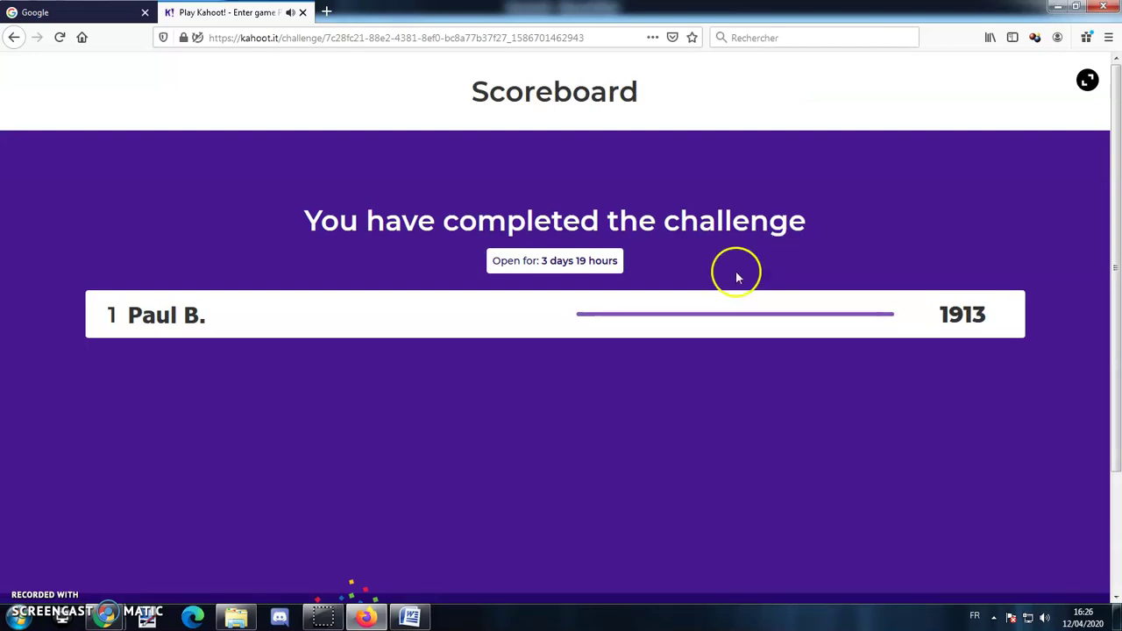
- Copy the link for coming back to the podium from the completed challenge's scoreboard page
{"action": "scroll", "coordinate": [710, 300], "scroll_direction": "down", "scroll_amount": 3}
{"action": "left_click", "coordinate": [780, 537]}
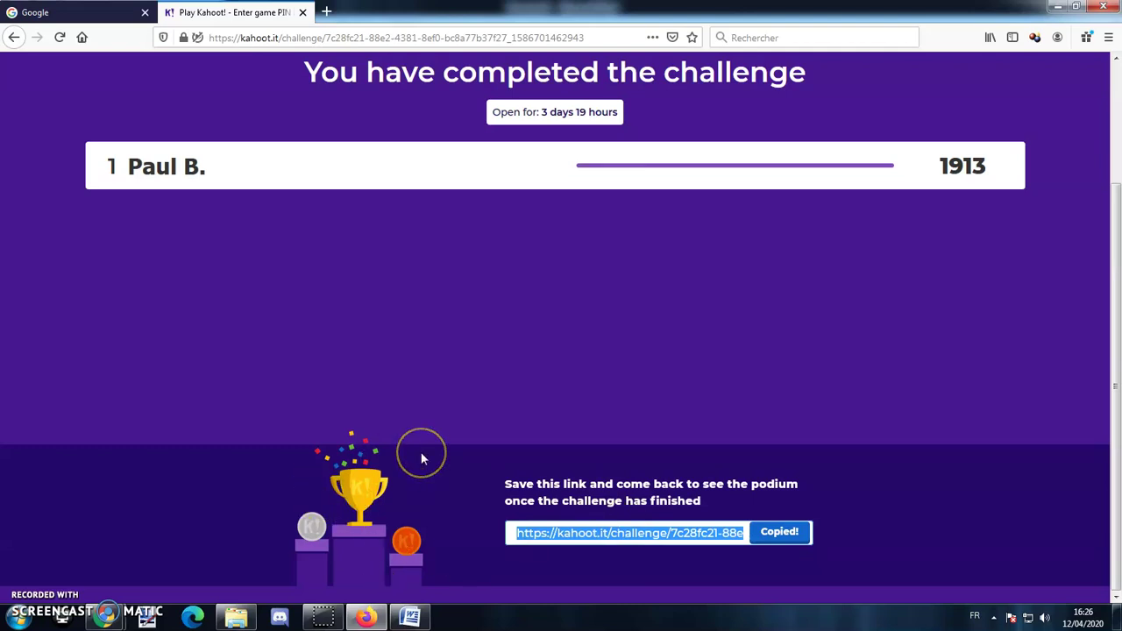
{"action": "scroll", "coordinate": [341, 306], "scroll_direction": "up", "scroll_amount": 3}
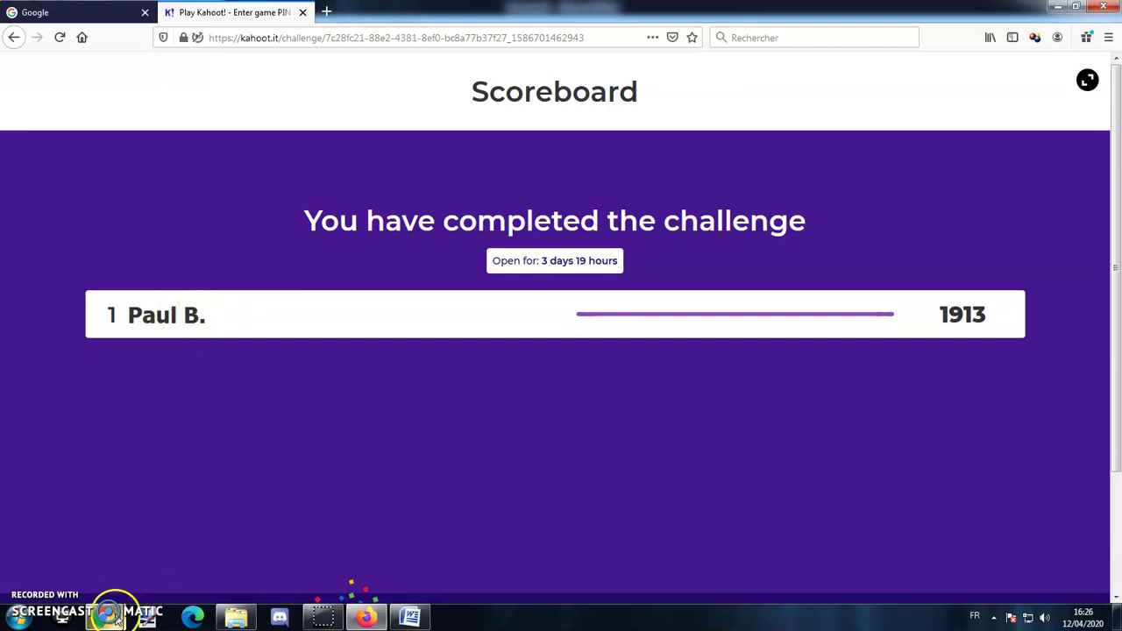
- Switch back to Chrome, open the Reports list and view the options available for the "Paris (test)" report
{"action": "mouse_move", "coordinate": [105, 617]}
{"action": "left_click", "coordinate": [250, 528]}
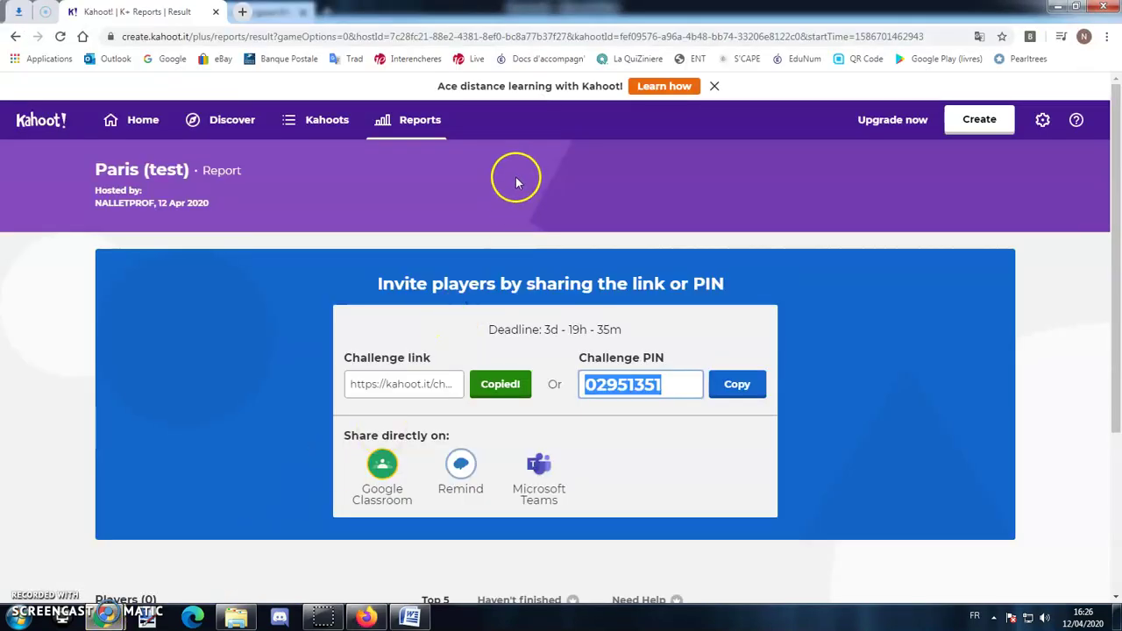
{"action": "left_click", "coordinate": [405, 120]}
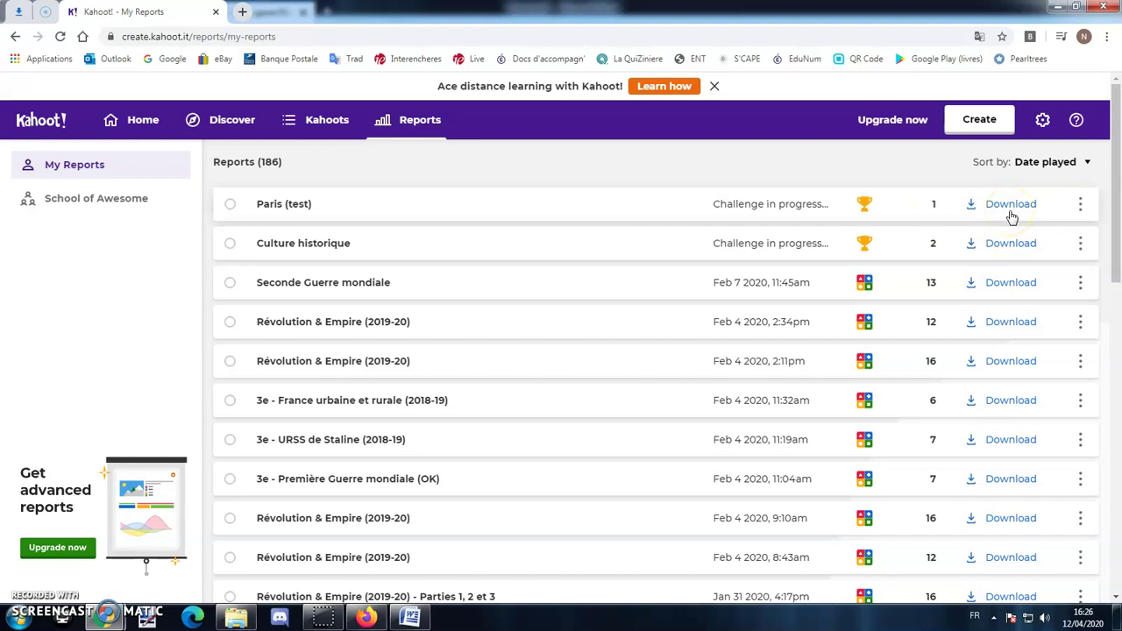
{"action": "left_click", "coordinate": [1080, 203]}
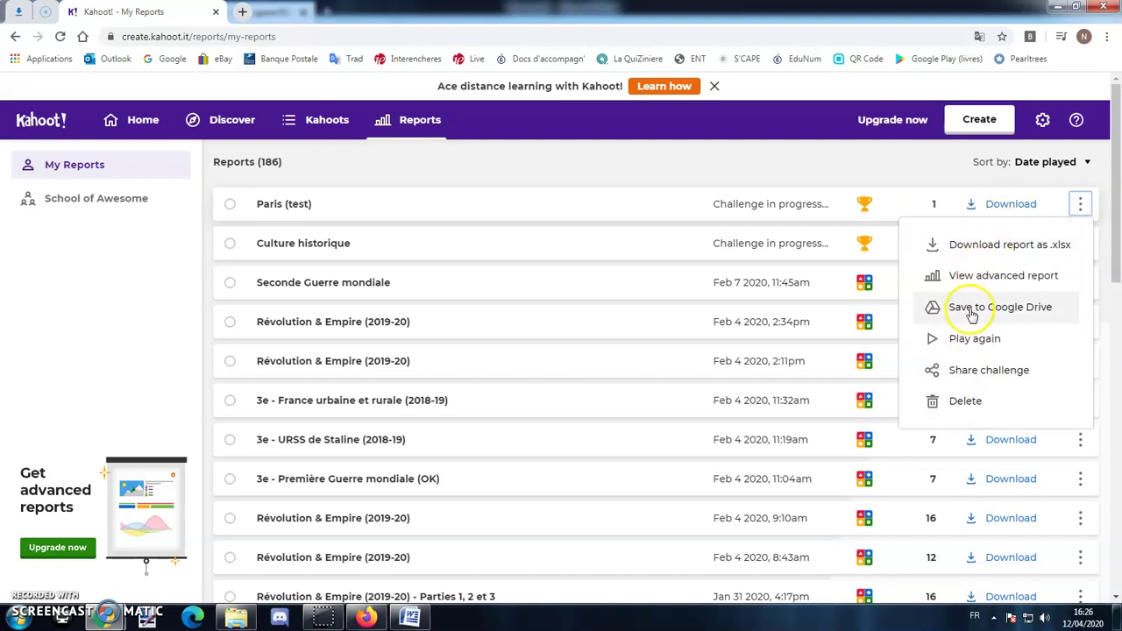
{"action": "left_click", "coordinate": [879, 170]}
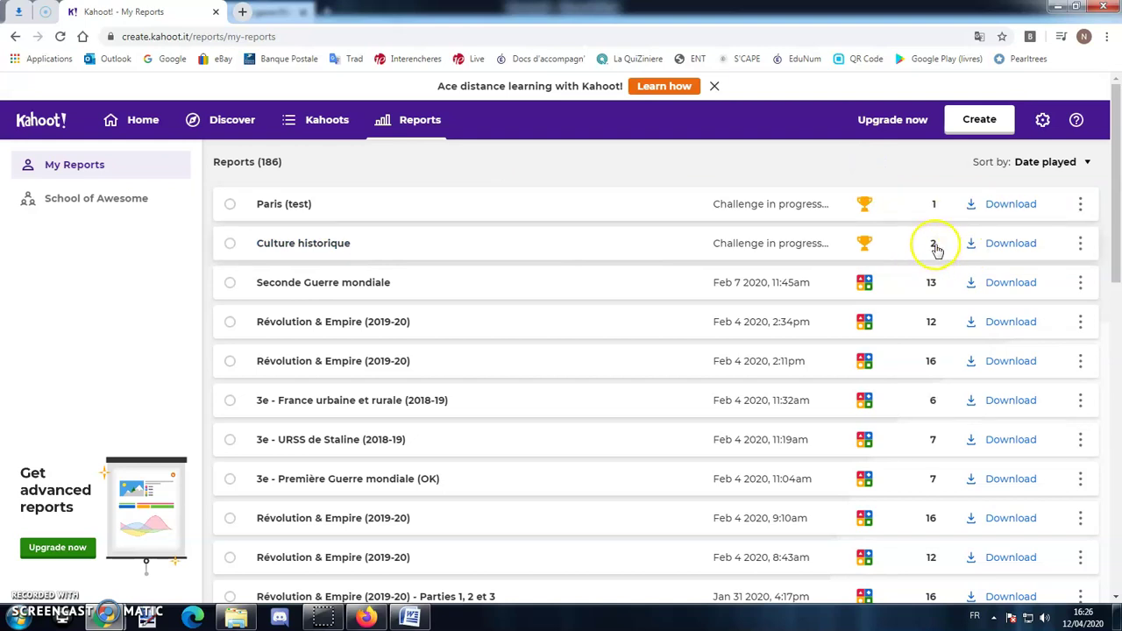
- Download the "Culture historique" report and open it in Excel to look through its Overview sheet
{"action": "left_click", "coordinate": [1015, 246]}
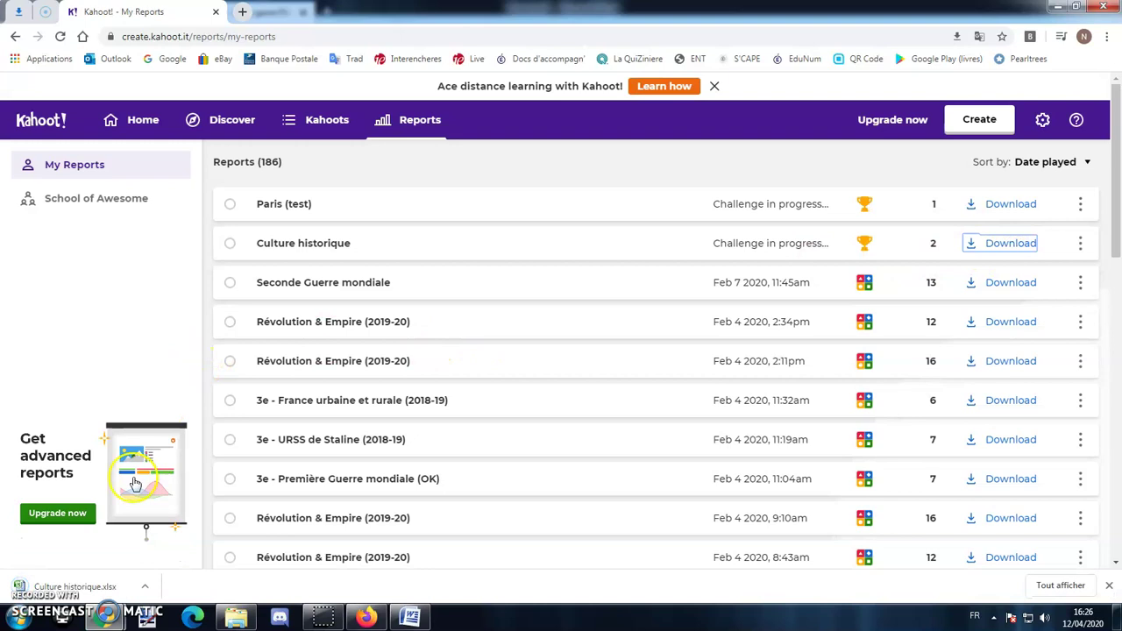
{"action": "left_click", "coordinate": [92, 589]}
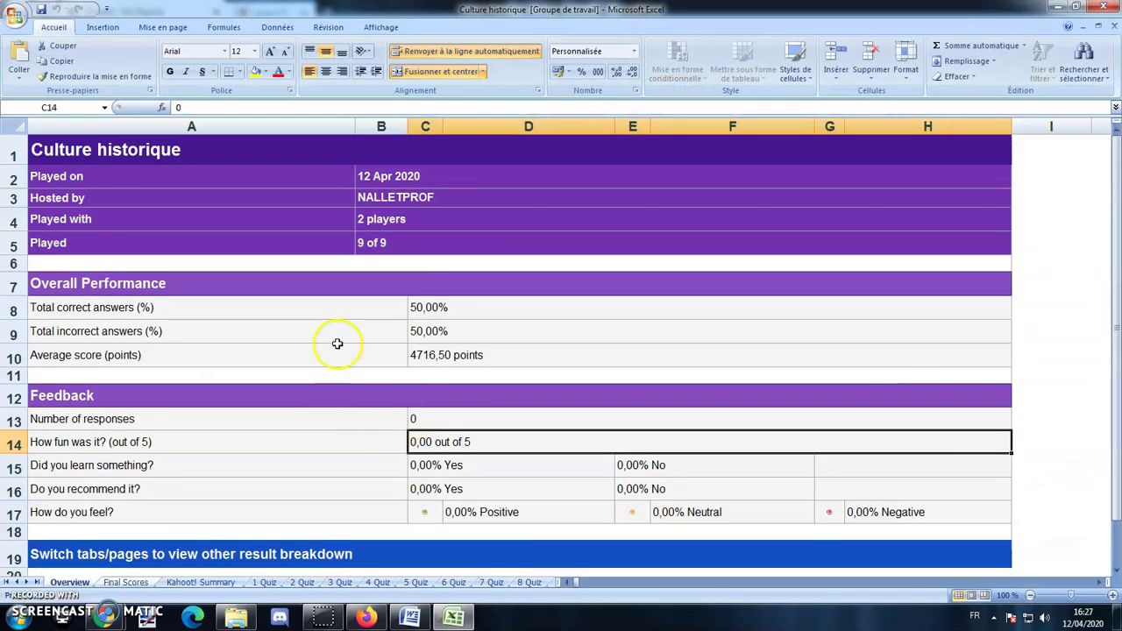
{"action": "scroll", "coordinate": [342, 344], "scroll_direction": "down", "scroll_amount": 3}
{"action": "scroll", "coordinate": [351, 307], "scroll_direction": "down", "scroll_amount": 1}
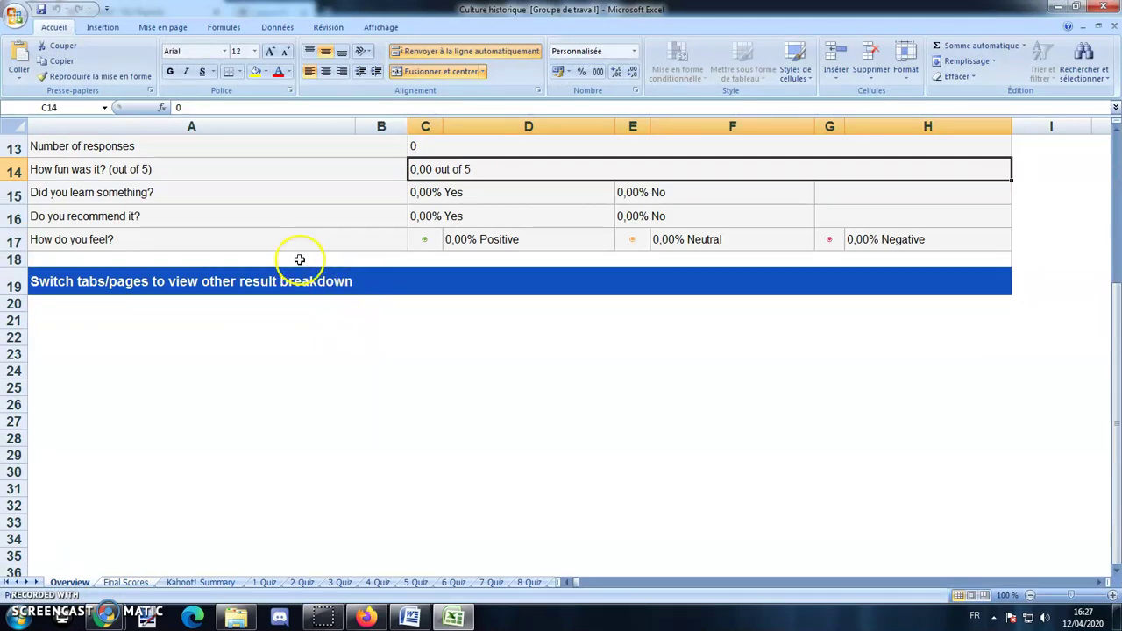
{"action": "scroll", "coordinate": [296, 251], "scroll_direction": "up", "scroll_amount": 2}
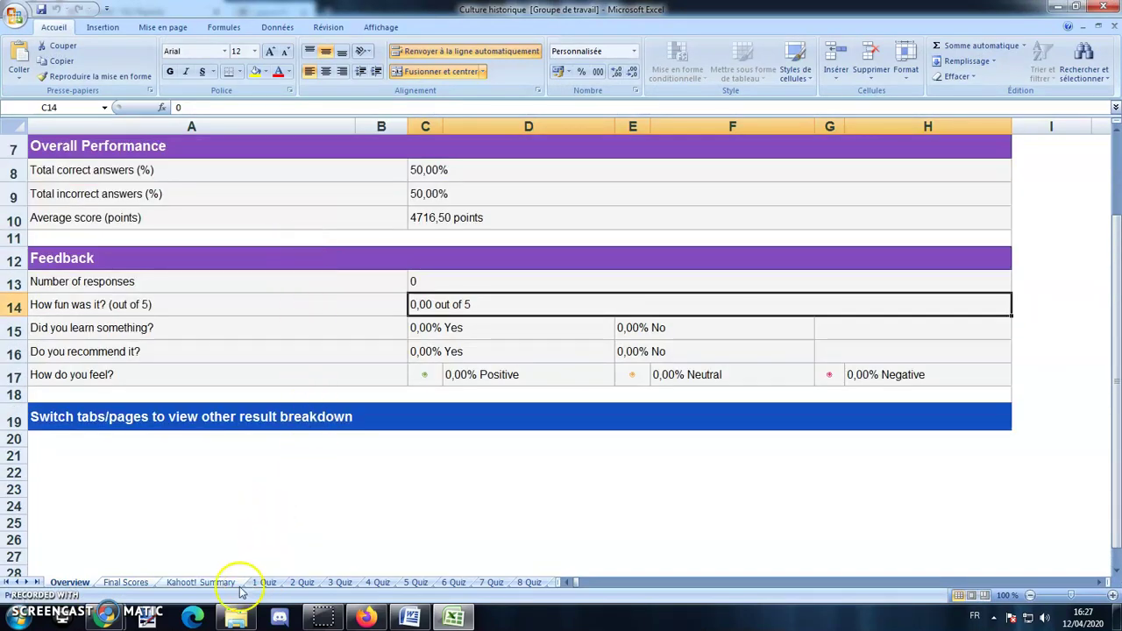
- Examine each player's score and answers across the questions in the Kahoot! Summary sheet
{"action": "left_click", "coordinate": [215, 585]}
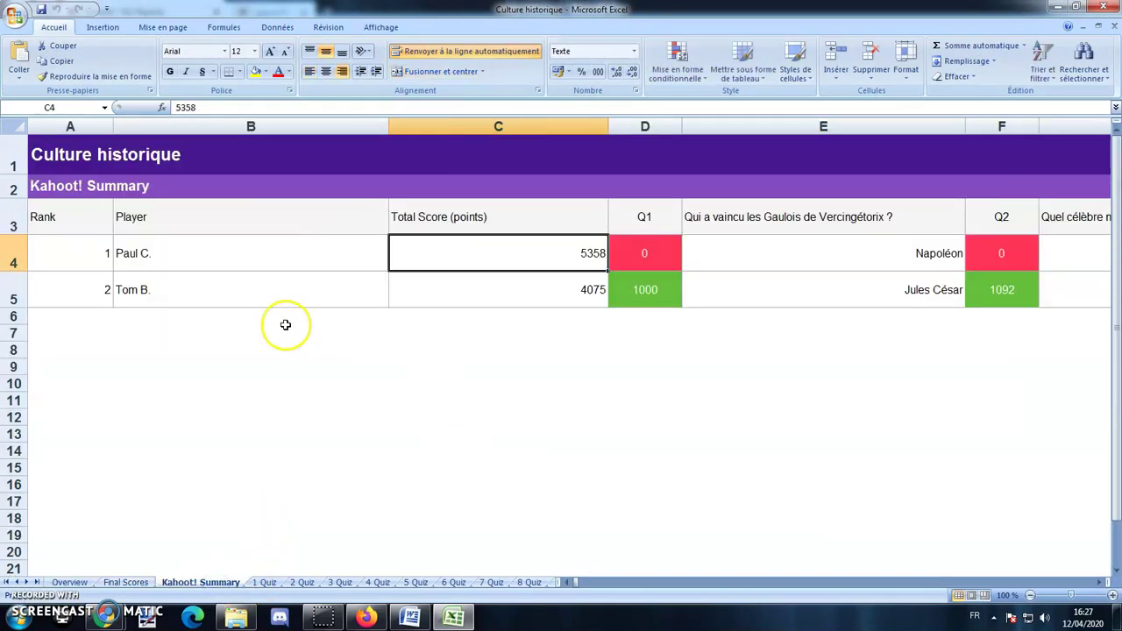
{"action": "left_click", "coordinate": [150, 255]}
{"action": "left_click", "coordinate": [158, 291]}
{"action": "left_click", "coordinate": [173, 252]}
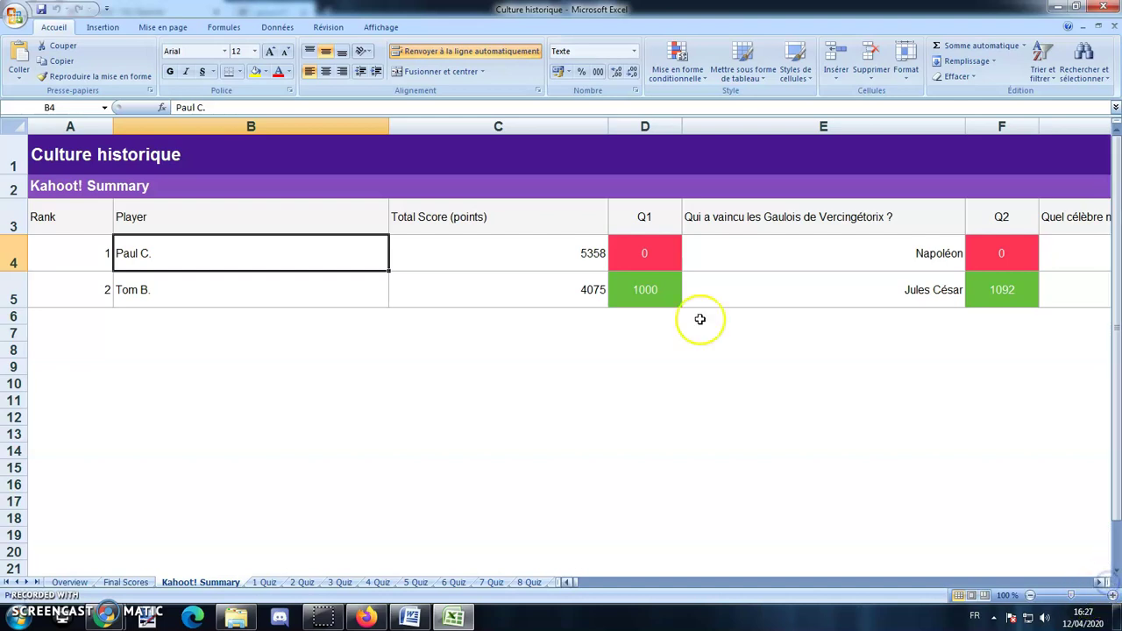
{"action": "left_click", "coordinate": [1100, 582]}
{"action": "left_click", "coordinate": [1098, 584]}
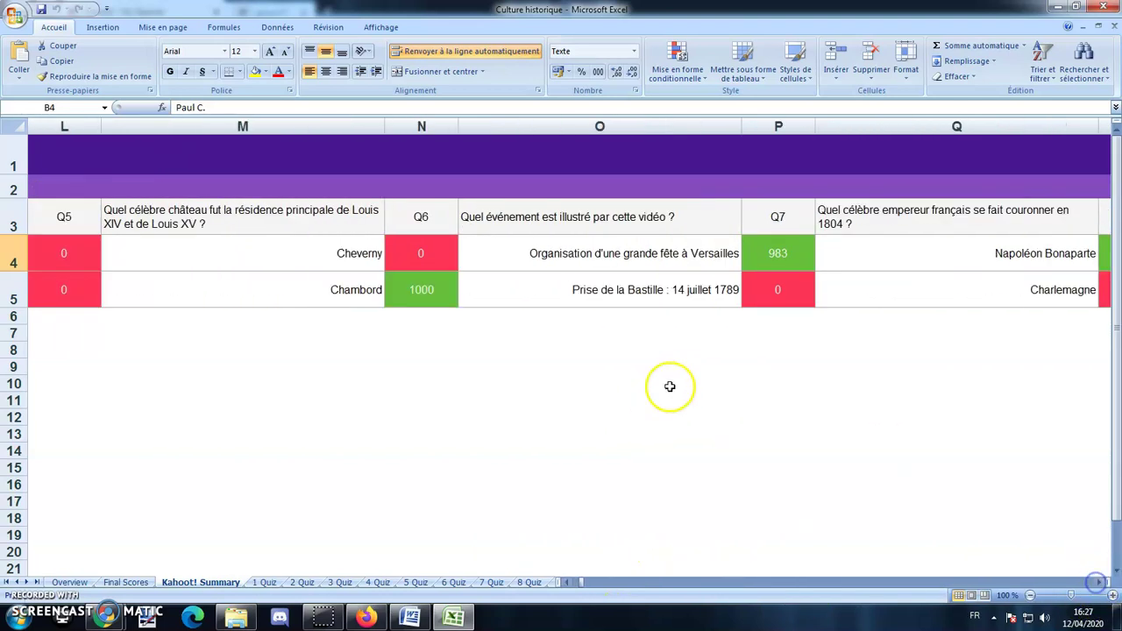